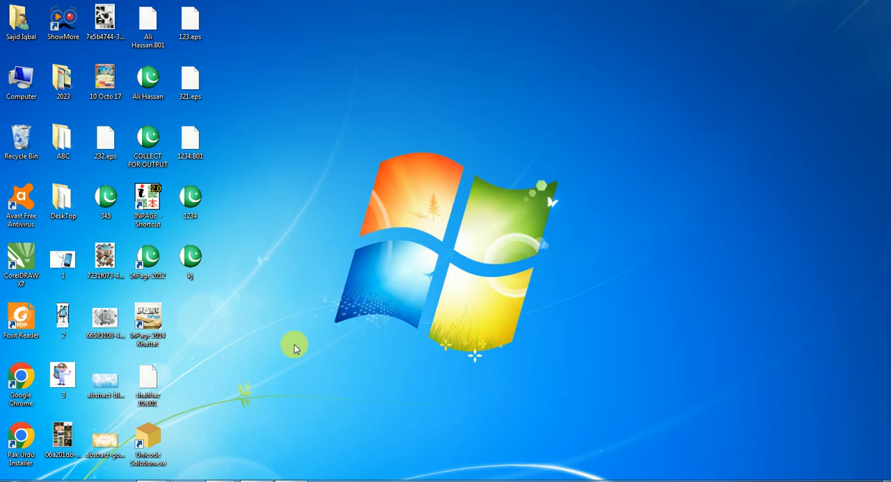
Launch InPage from its desktop shortcut and open the recent document COLLECT FOR OUTPUT.INP
right_click(158, 480)
left_click(158, 460)
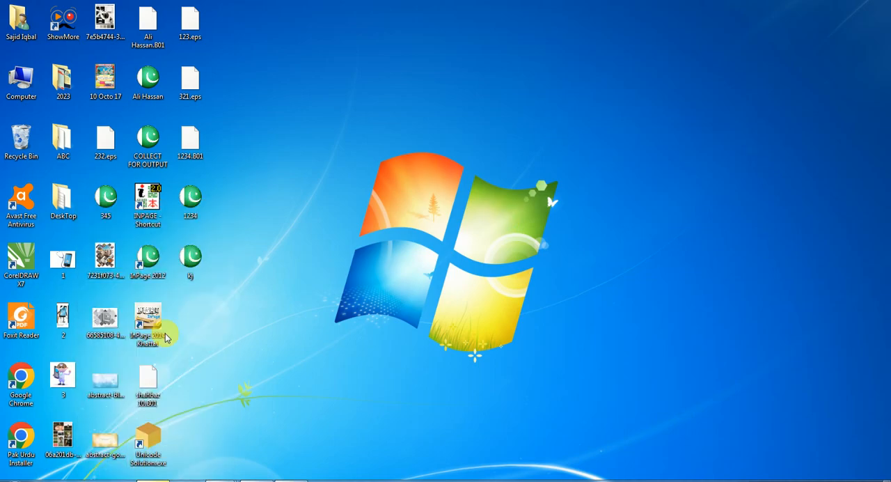
double_click(148, 204)
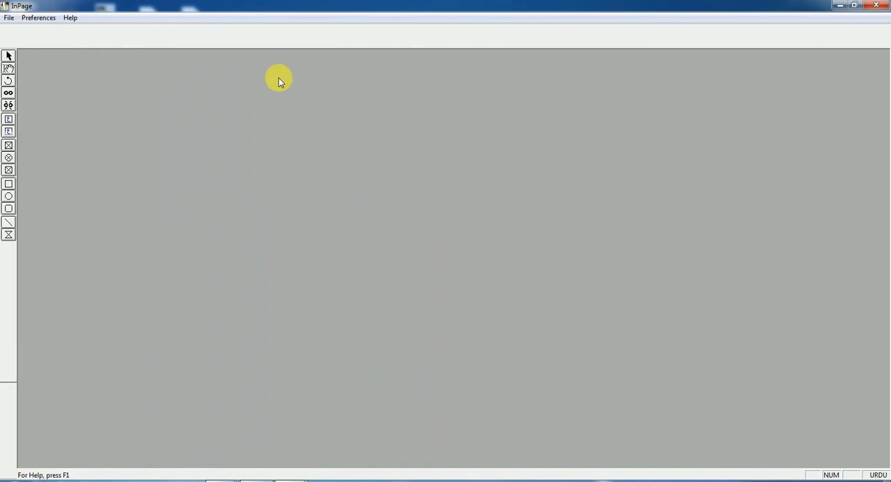
left_click(9, 17)
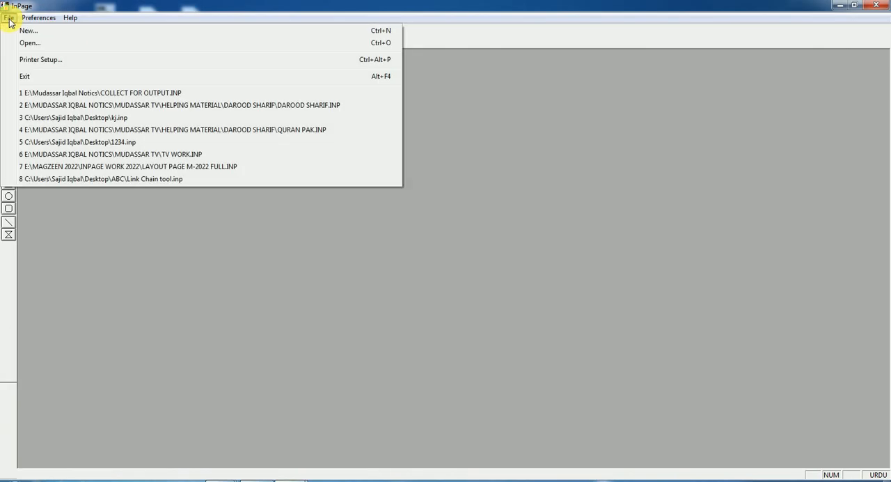
left_click(137, 97)
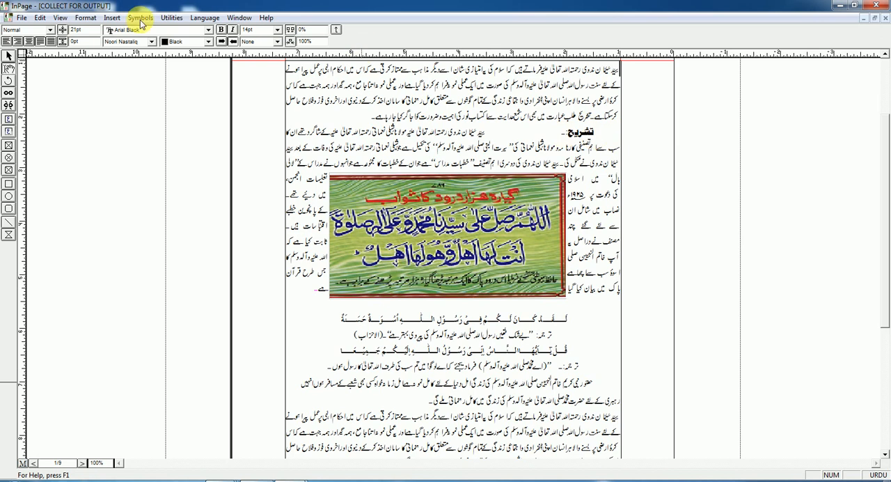
Insert several tabs before the first line of the opening paragraph to test the default tab spacing, and delete them again
left_click(85, 19)
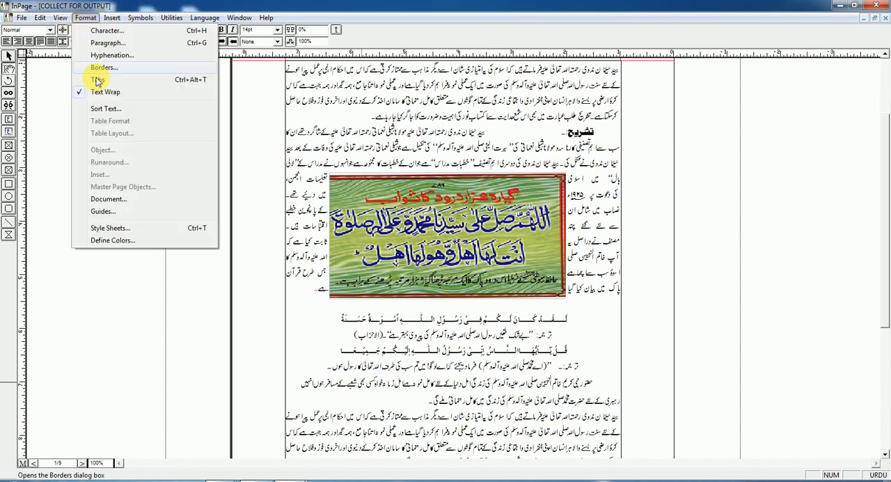
left_click(598, 81)
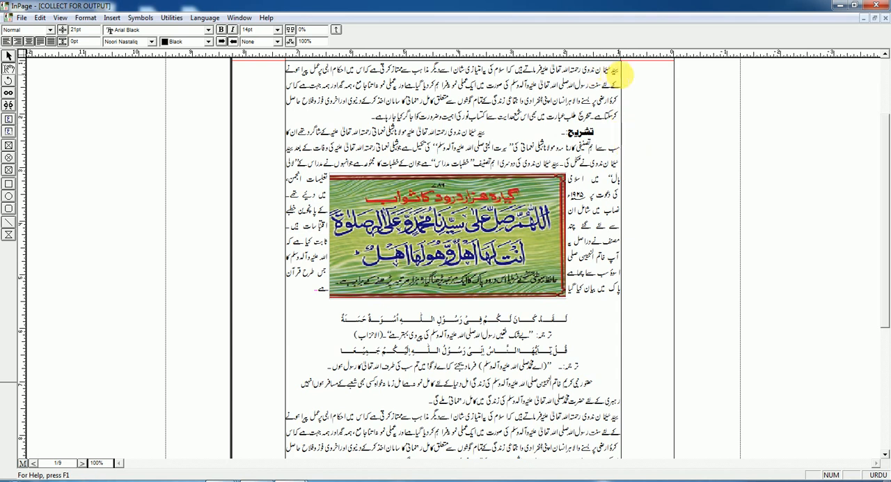
left_click(619, 70)
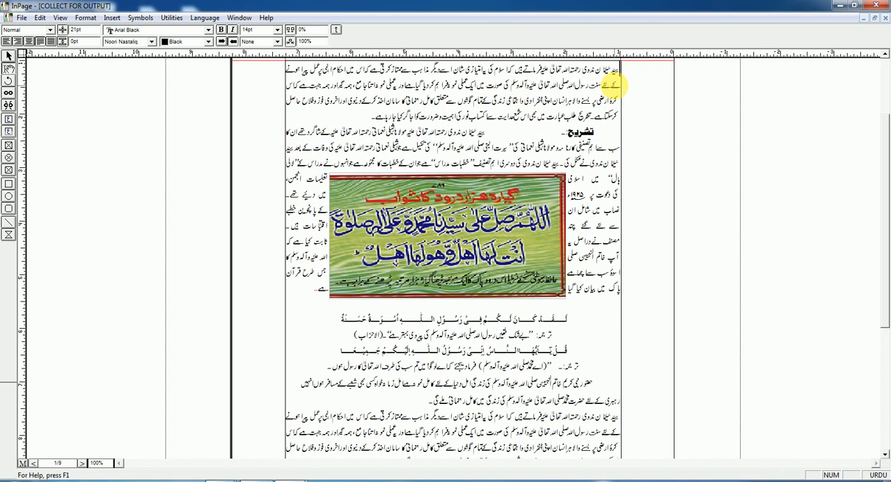
key("Tab")
key("Tab")
key("Tab")
key("Tab")
key("Tab")
key("Tab")
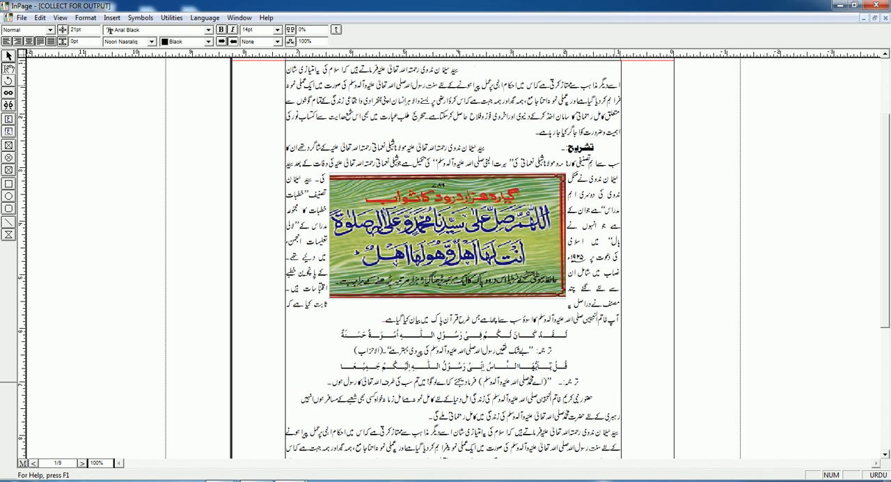
key("BackSpace")
key("BackSpace")
key("BackSpace")
key("BackSpace")
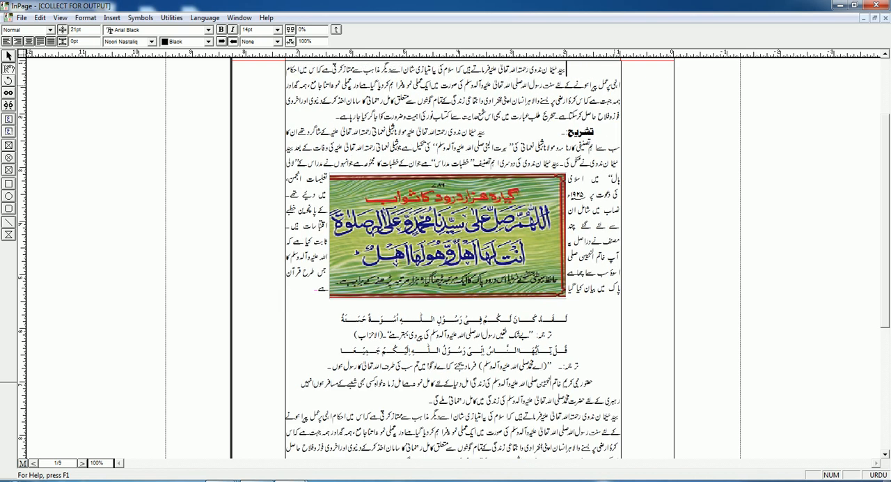
key("BackSpace")
key("BackSpace")
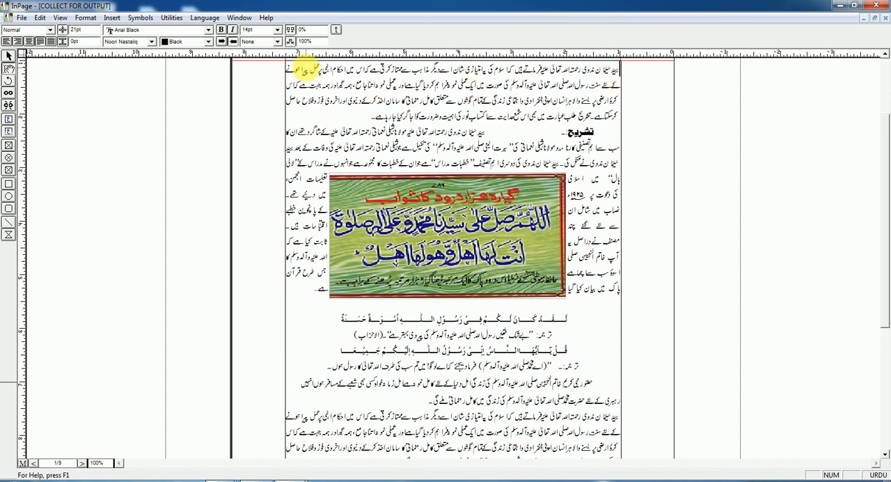
Add three custom tab stops to the opening paragraph, the last at about 4.935 inches, and return to text formatting
left_click(85, 18)
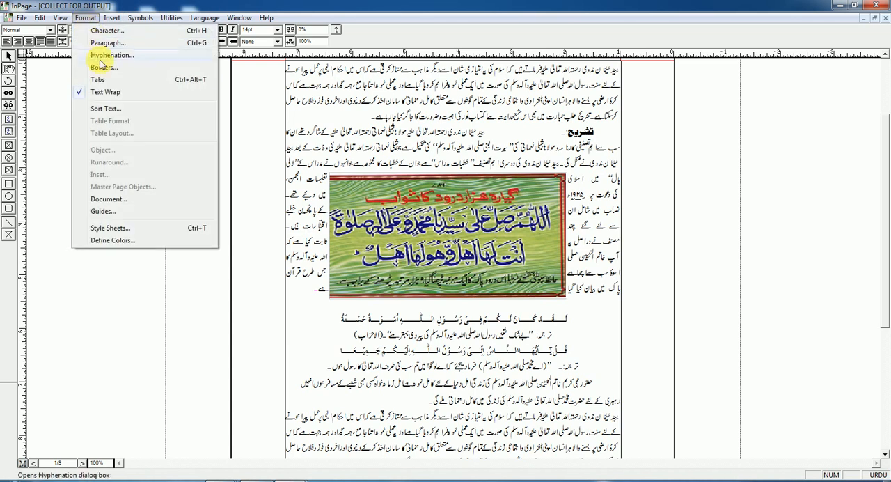
left_click(98, 80)
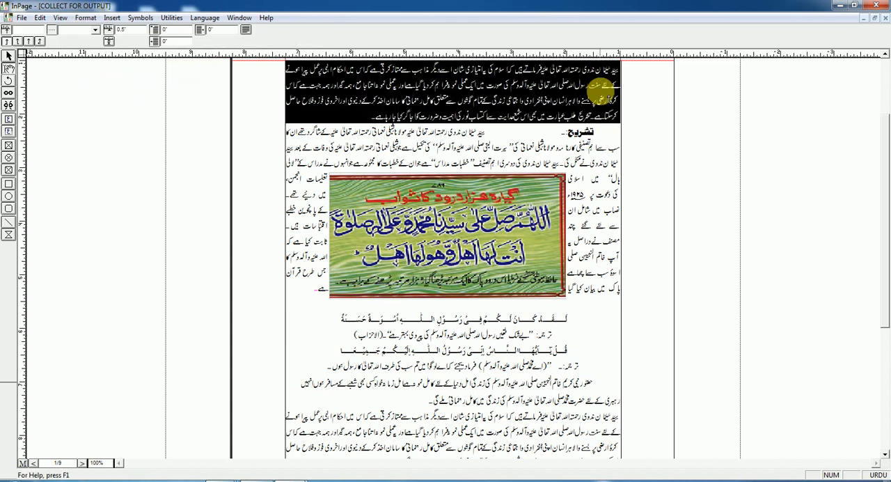
left_click(549, 57)
left_click(433, 73)
left_click(358, 73)
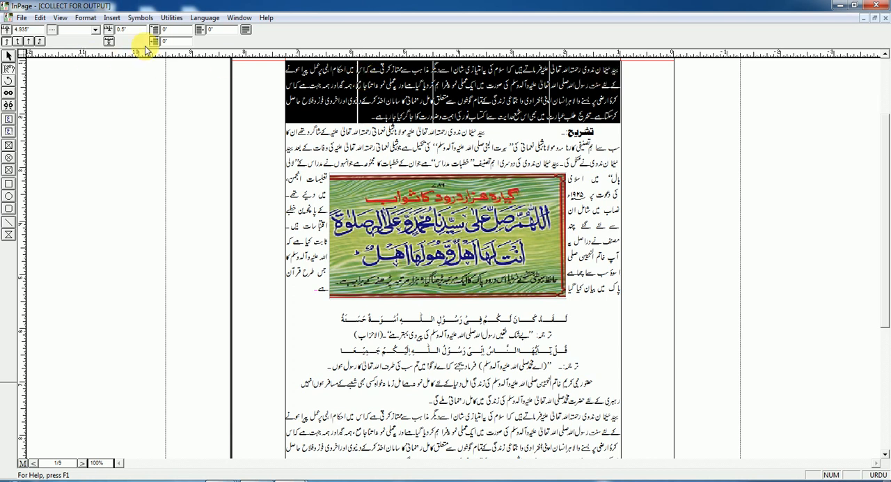
left_click(248, 31)
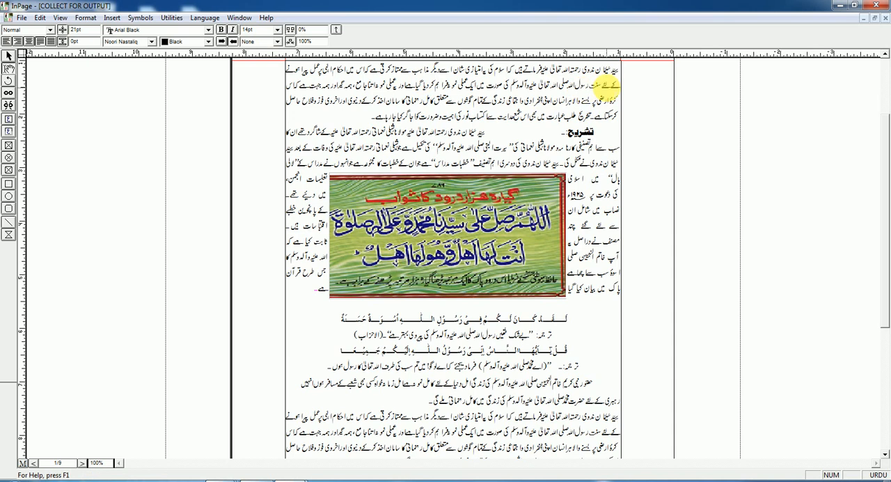
Try the three custom tab stops by tabbing the opening paragraph's first line to each one, and remove the tabs again
key("Tab")
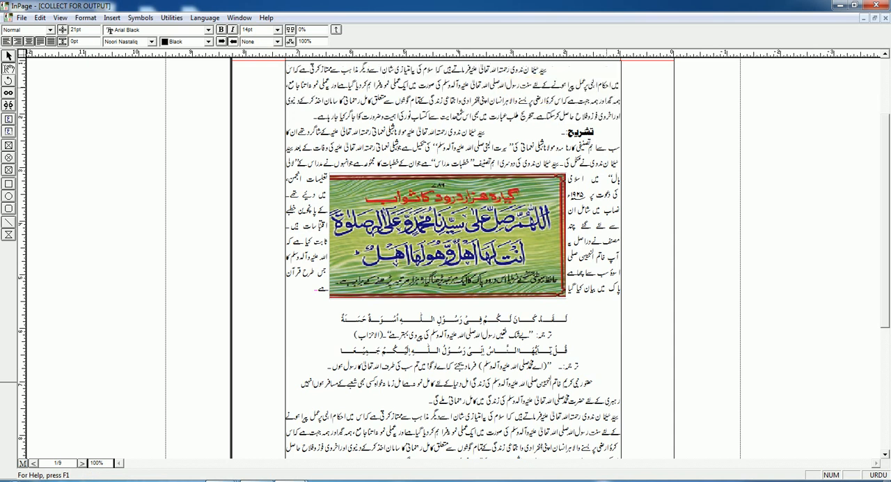
key("BackSpace")
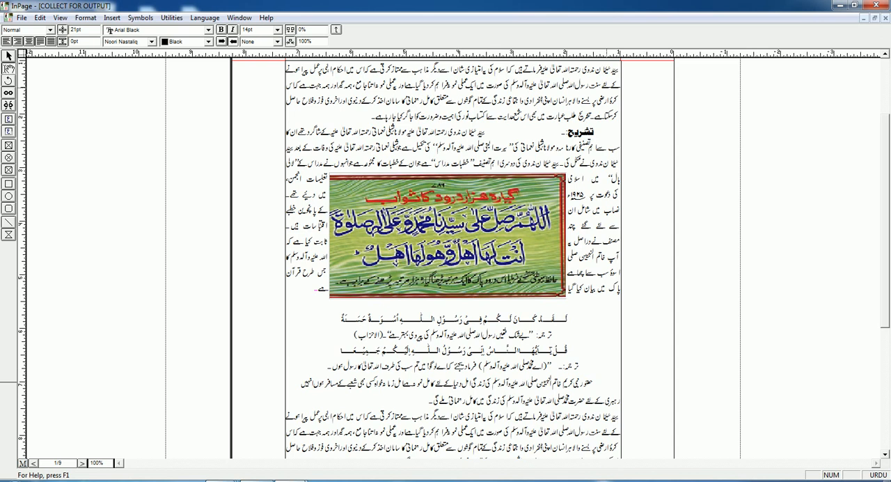
key("Tab")
key("Tab")
key("Tab")
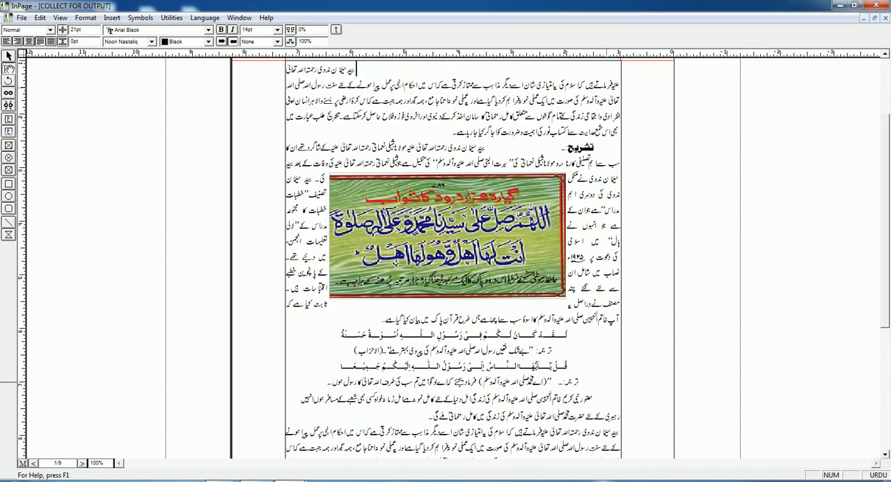
key("BackSpace")
key("BackSpace")
key("BackSpace")
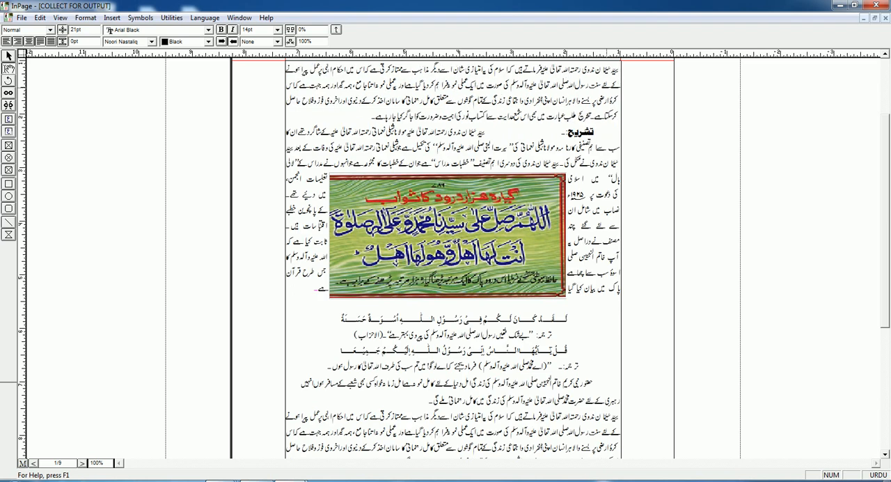
Delete the tab before the تشریح heading and the extra spacing between the heading and its text
left_click(619, 132)
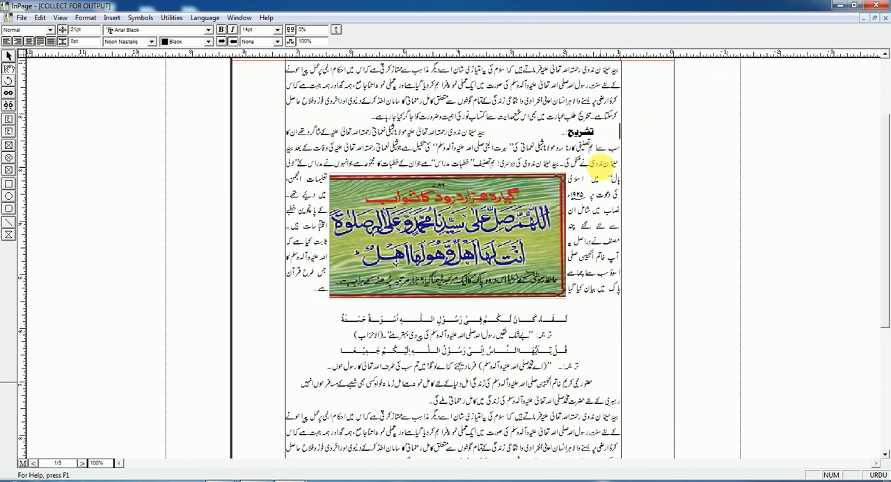
key("Delete")
left_click(590, 133)
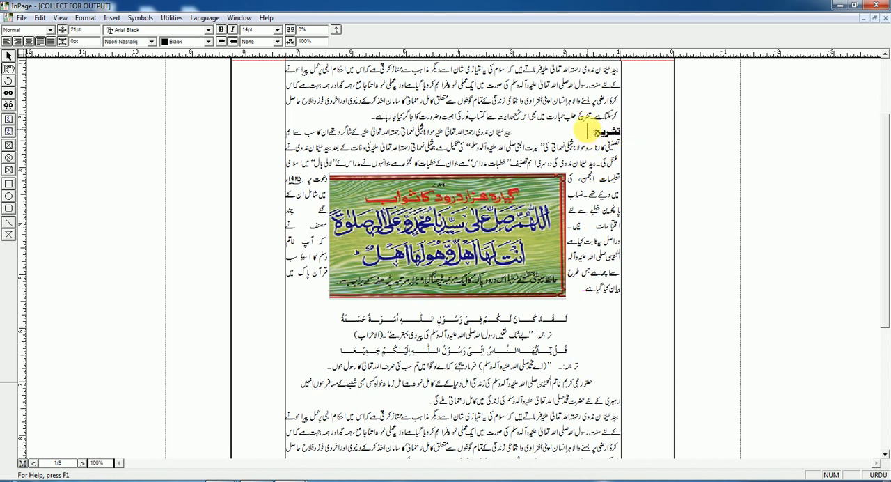
key("Delete")
key("Delete")
key("Delete")
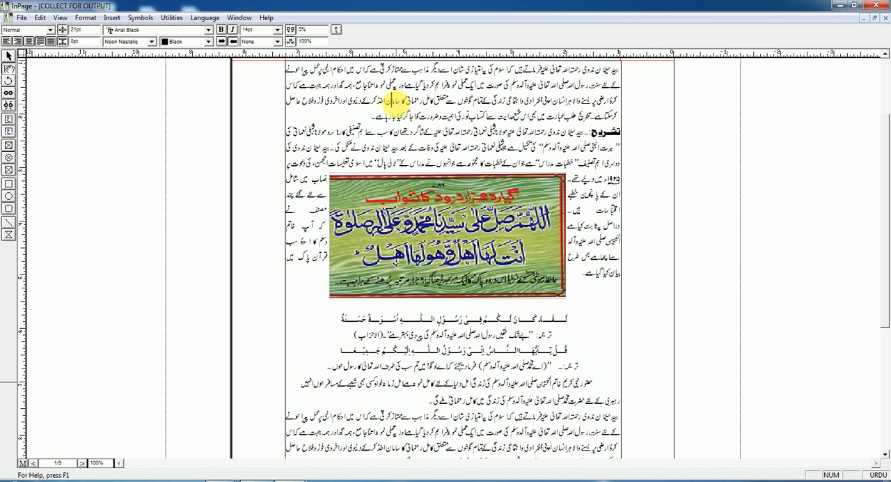
Clear all tab stops from the opening paragraph and set a single one at about 2.144 inches
triple_click(398, 96)
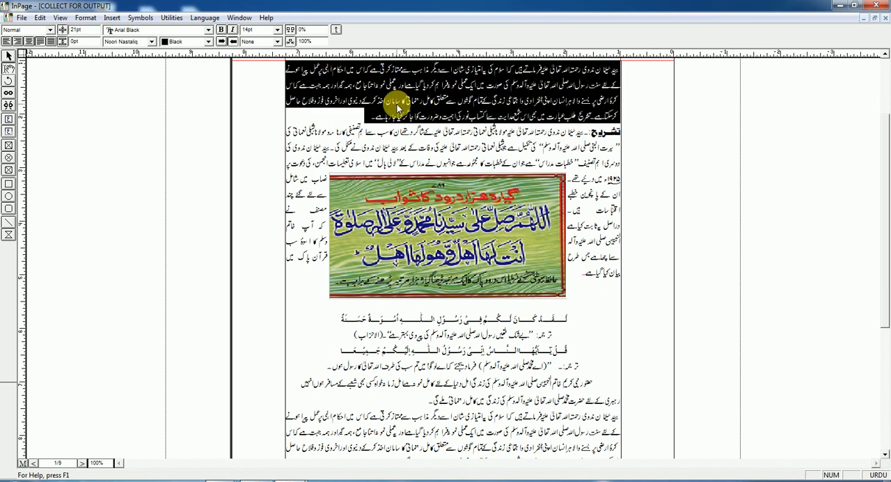
left_click(86, 17)
left_click(102, 80)
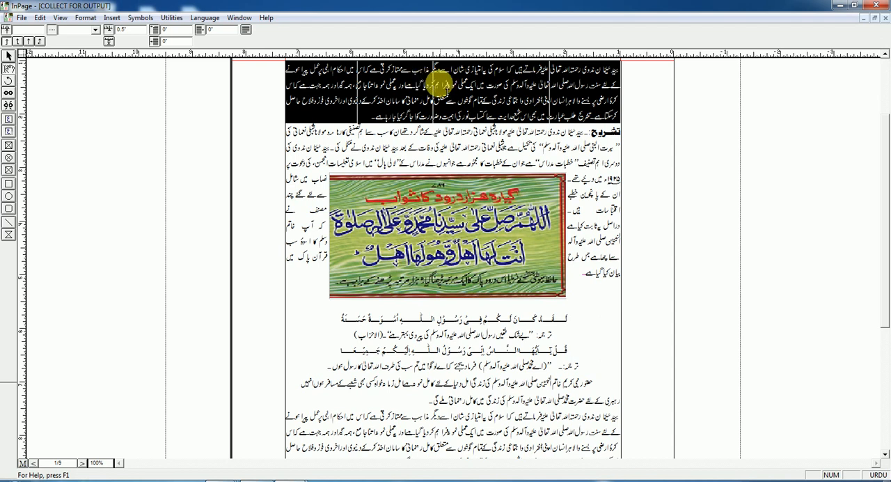
left_click(110, 42)
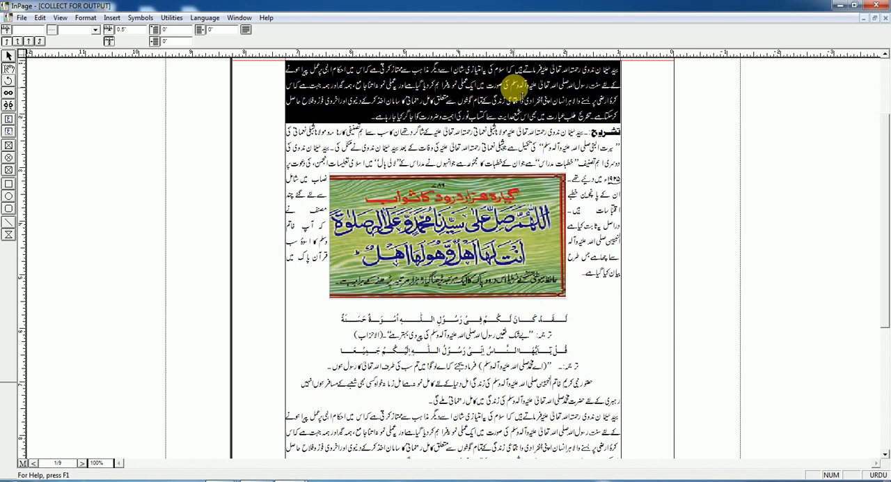
left_click(506, 88)
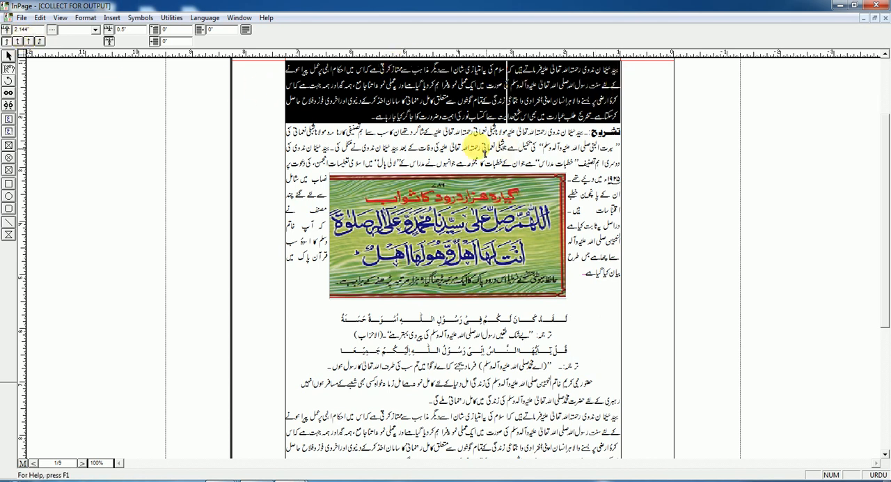
left_click(246, 29)
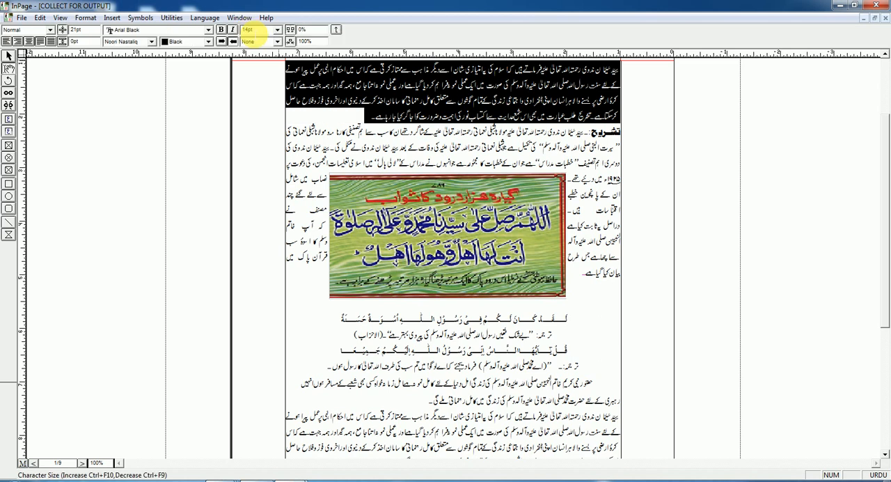
Test the single tab stop by tabbing the opening paragraph's first line to it and beyond, and remove the inserted tabs
left_click(616, 76)
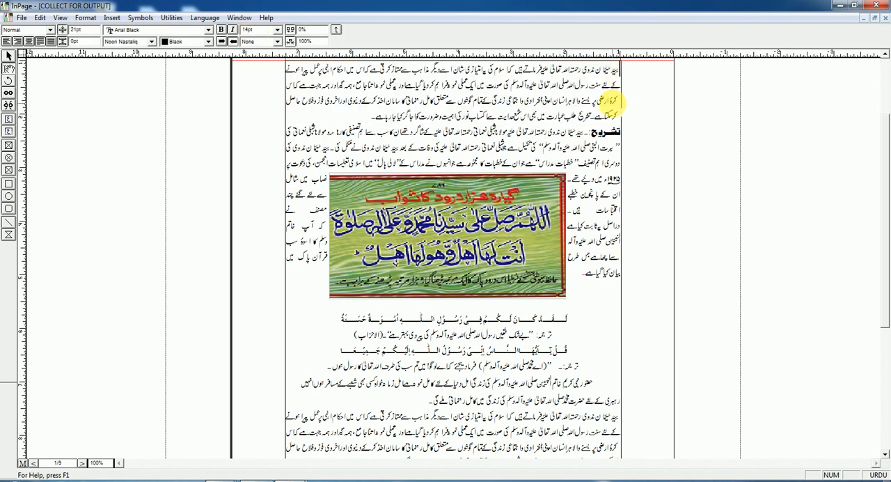
left_click(505, 70)
key("Return")
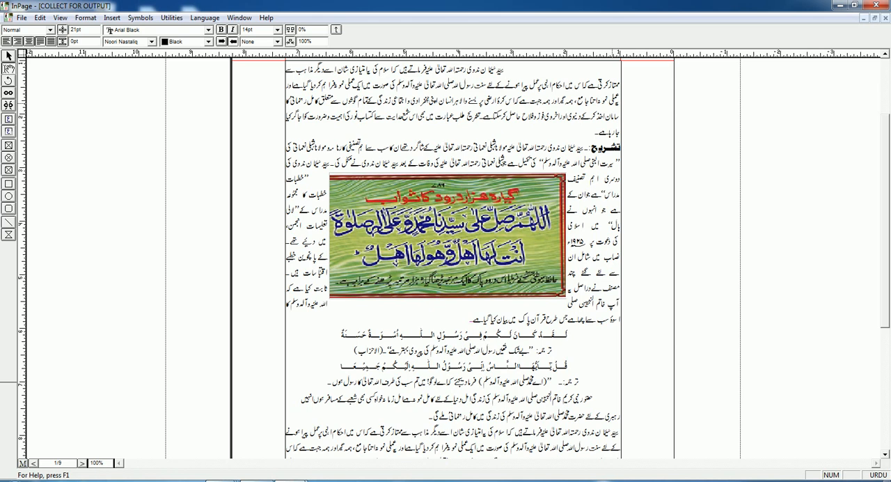
key("Delete")
key("Tab")
key("Tab")
key("Tab")
key("Tab")
key("Tab")
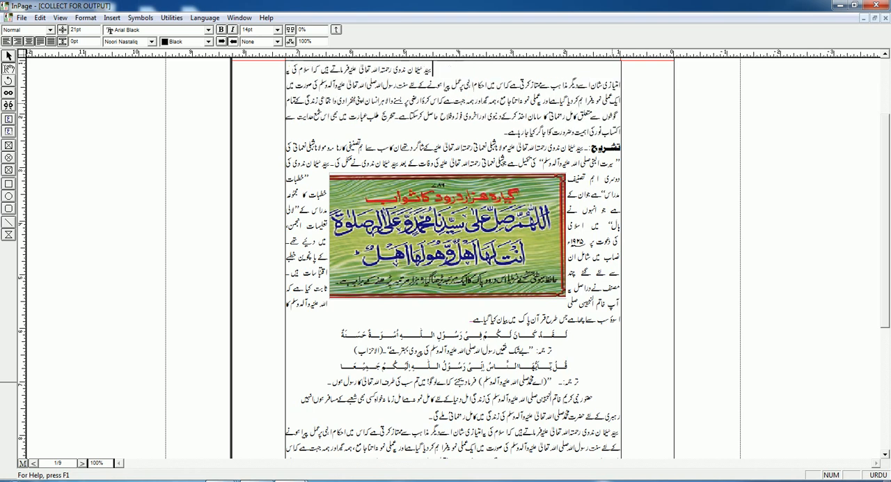
key("Tab")
key("Tab")
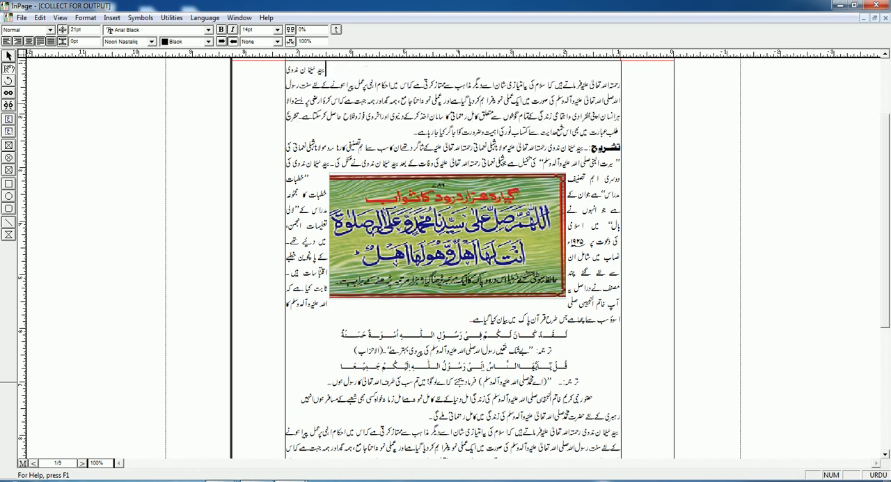
key("BackSpace")
key("BackSpace")
key("BackSpace")
key("BackSpace")
key("BackSpace")
key("BackSpace")
key("BackSpace")
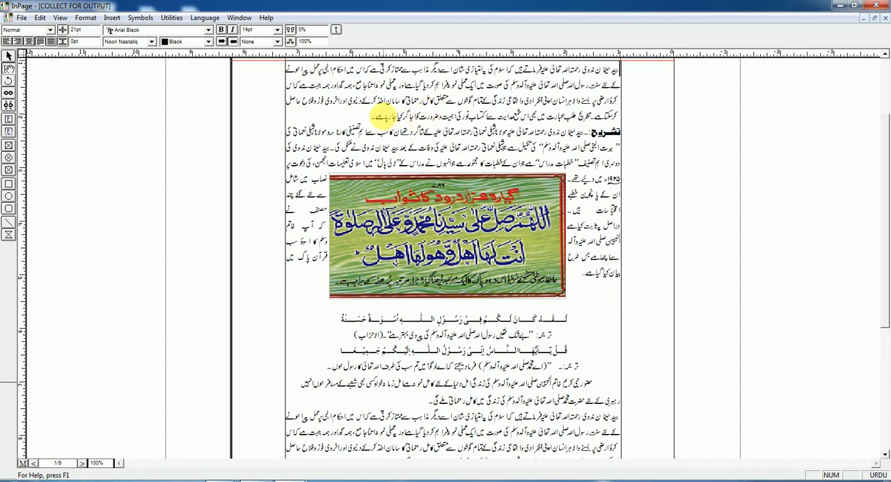
Select the whole opening paragraph and set a tab stop in it at about 2.217 inches
left_click_drag(368, 115, 620, 69)
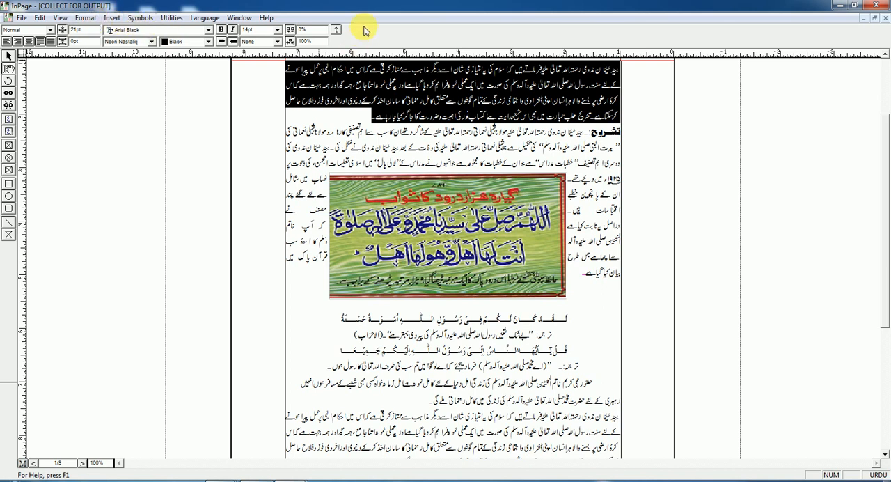
left_click(87, 19)
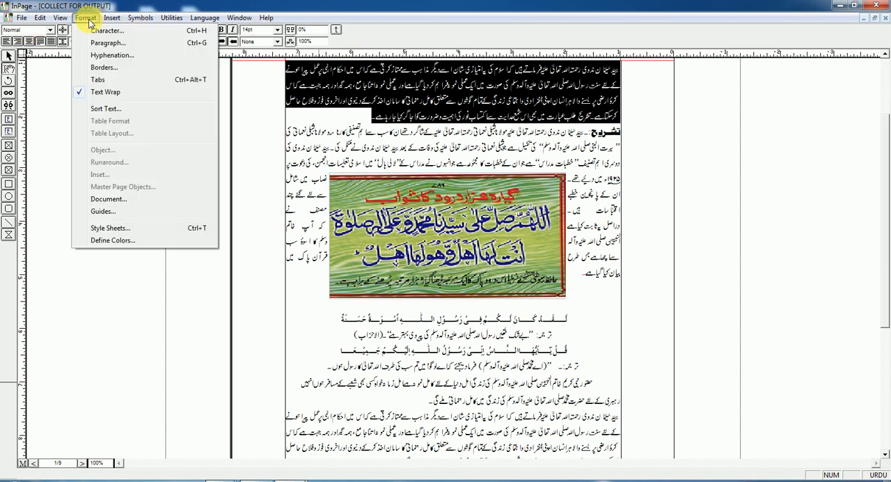
left_click(115, 81)
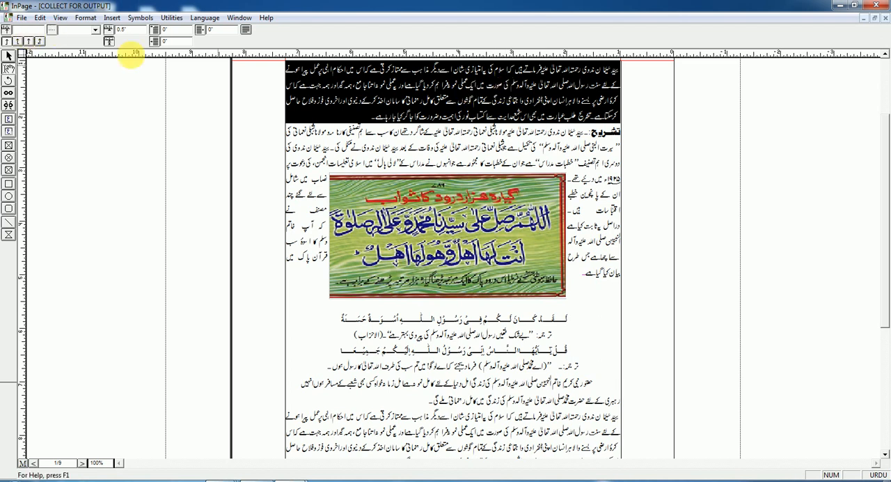
left_click(500, 72)
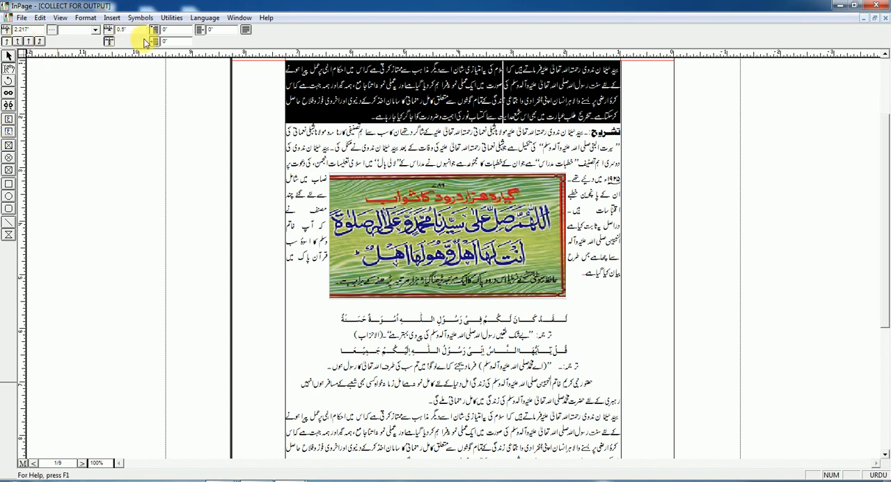
Choose the dotted line as the tab leader for the opening paragraph's tab stop
left_click(95, 29)
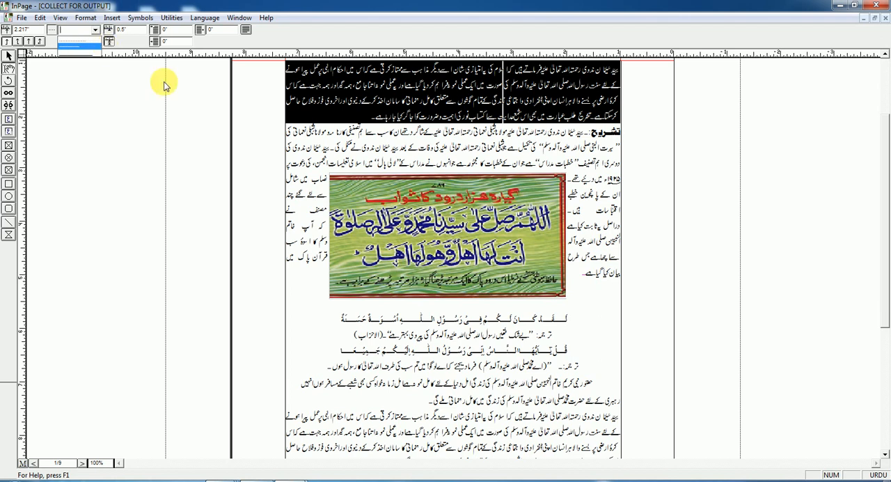
left_click(94, 30)
left_click(95, 31)
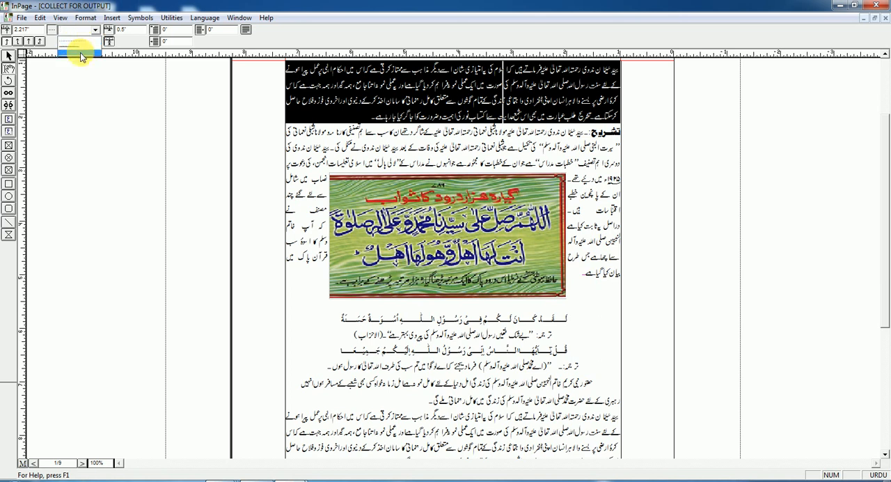
left_click(79, 47)
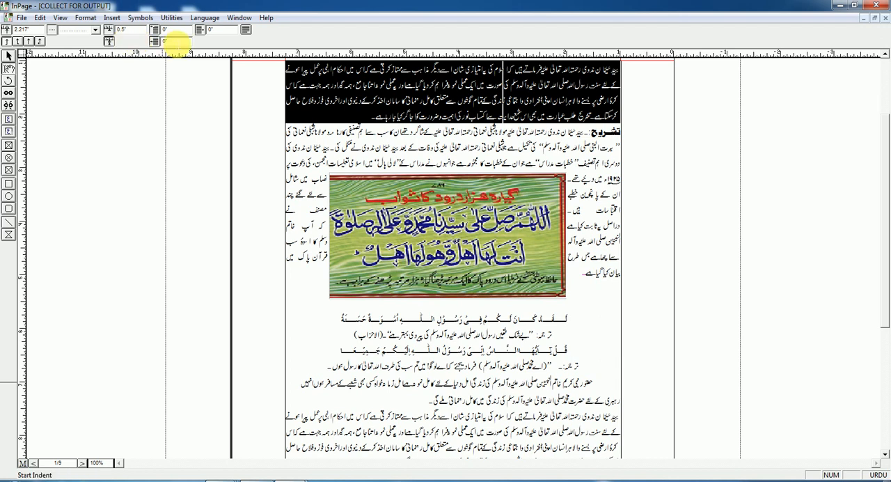
Set the opening paragraph's default tab spacing to 0.8 inch, and change it to 1 inch
double_click(131, 30)
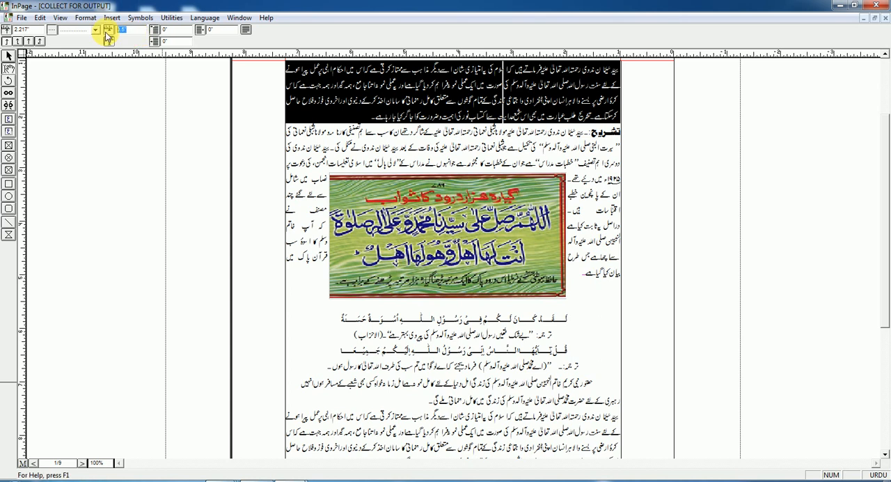
type("0.8")
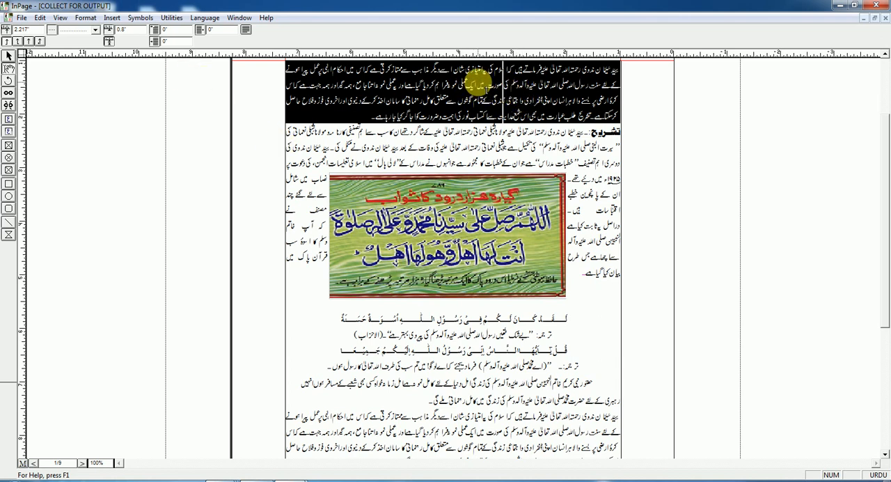
left_click_drag(133, 32, 89, 34)
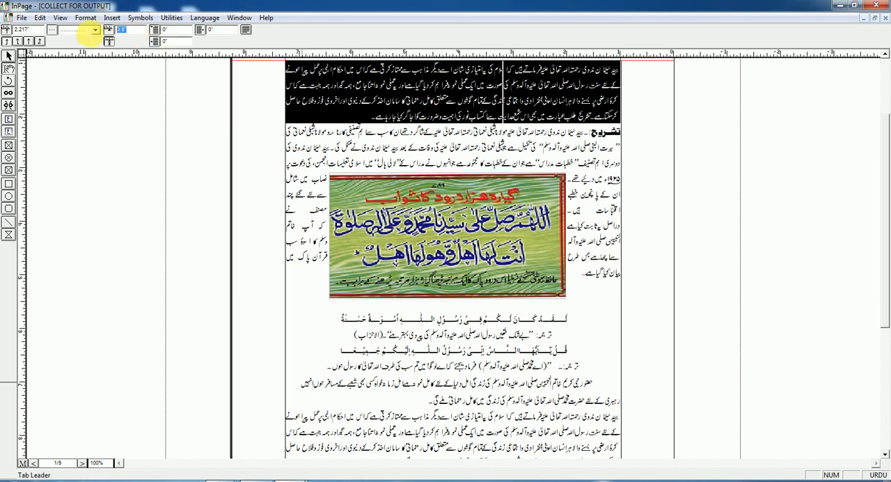
type("1")
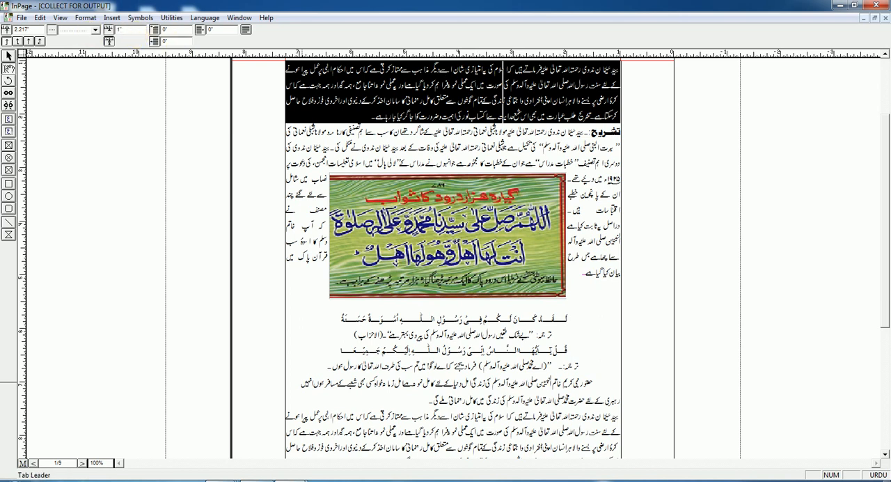
Add two more tab stops to the opening paragraph at about 2.498 and 2.935 inches
left_click_drag(143, 32, 103, 34)
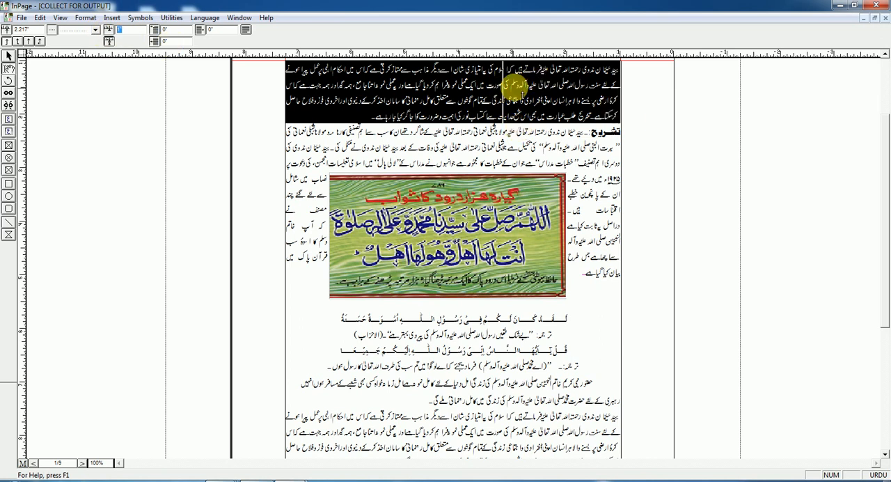
left_click(496, 84)
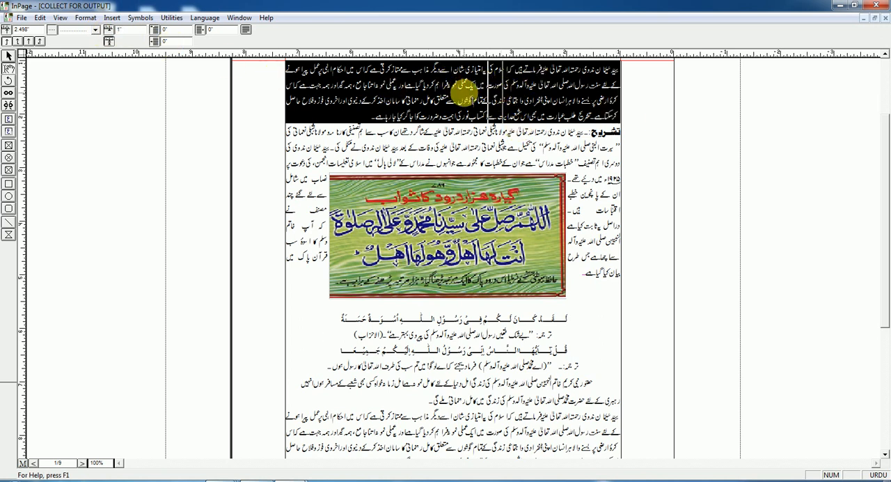
left_click_drag(463, 90, 437, 92)
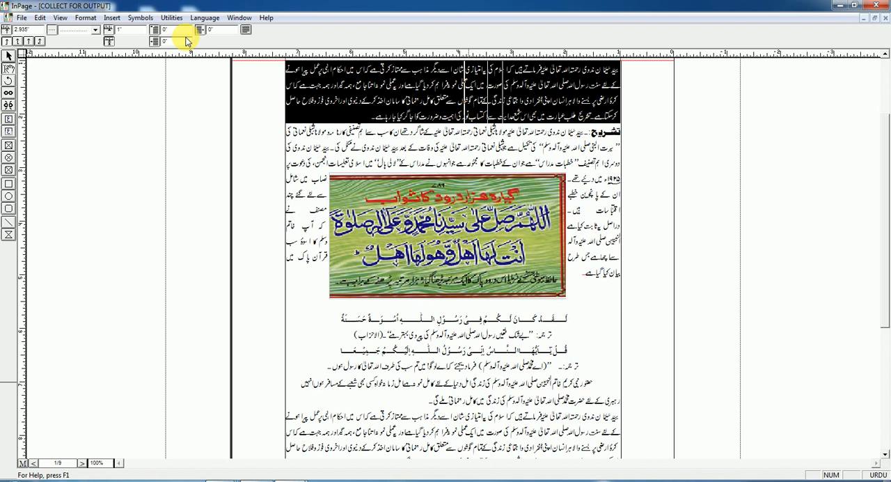
Try a 5 inch first-line indent on the opening paragraph, and set it to 2 inches instead
left_click(166, 29)
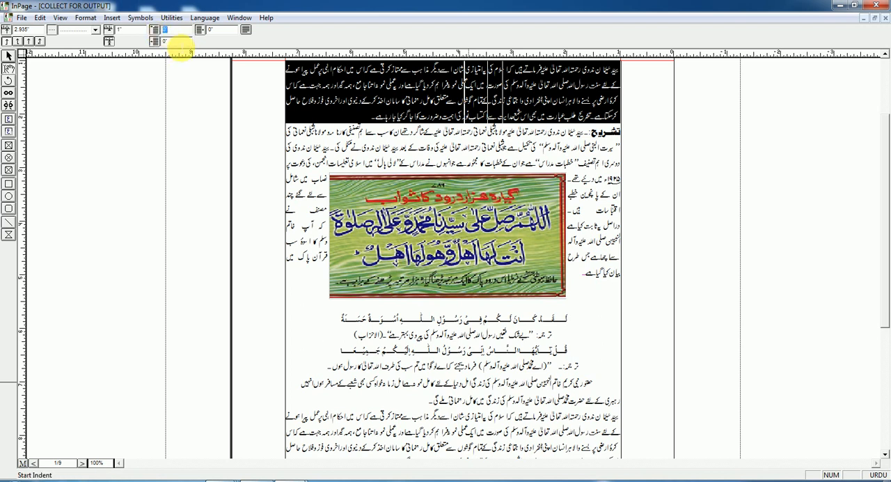
type("5")
key("Return")
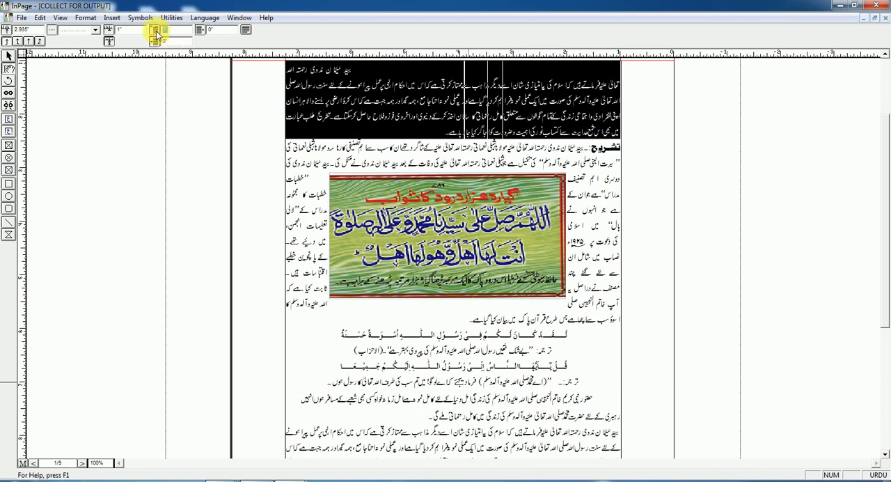
type("2")
key("Return")
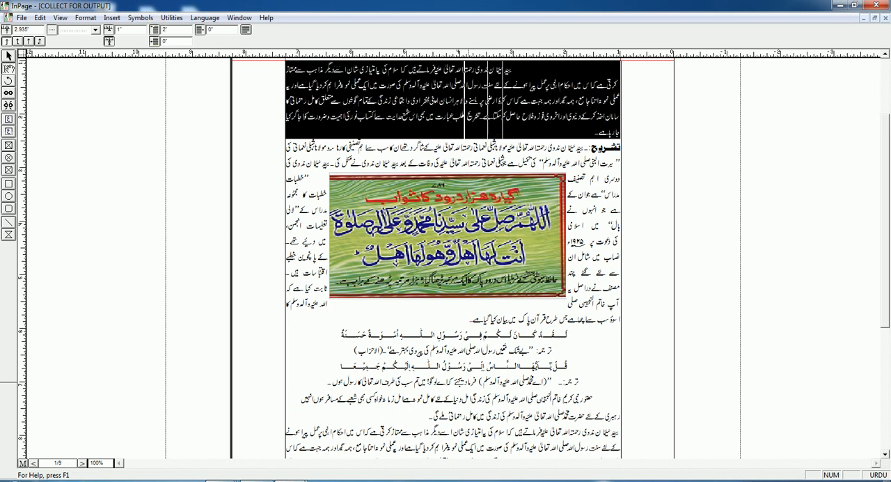
Set both the right indent and the start indent of the opening paragraph to 1 inch
left_click(181, 44)
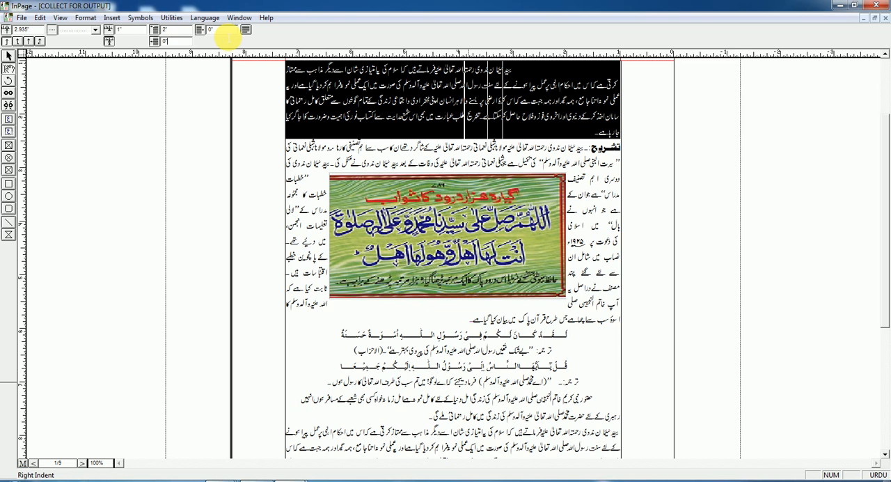
double_click(212, 30)
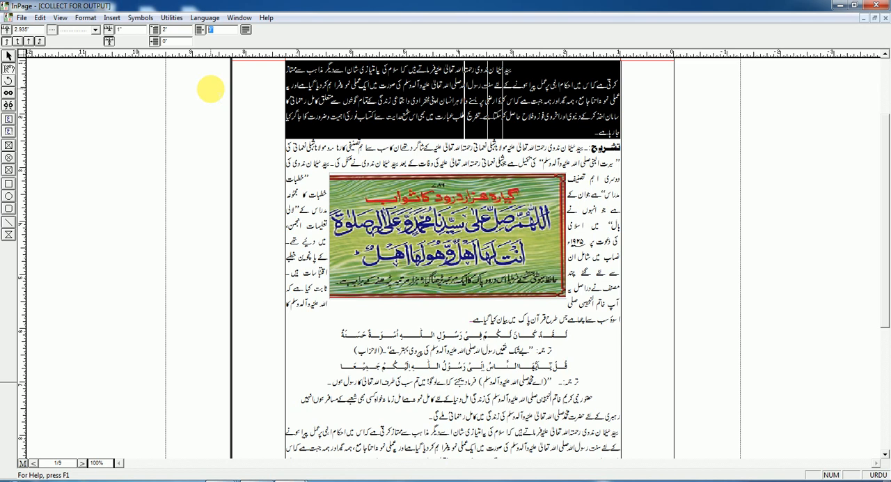
type("1")
key("Return")
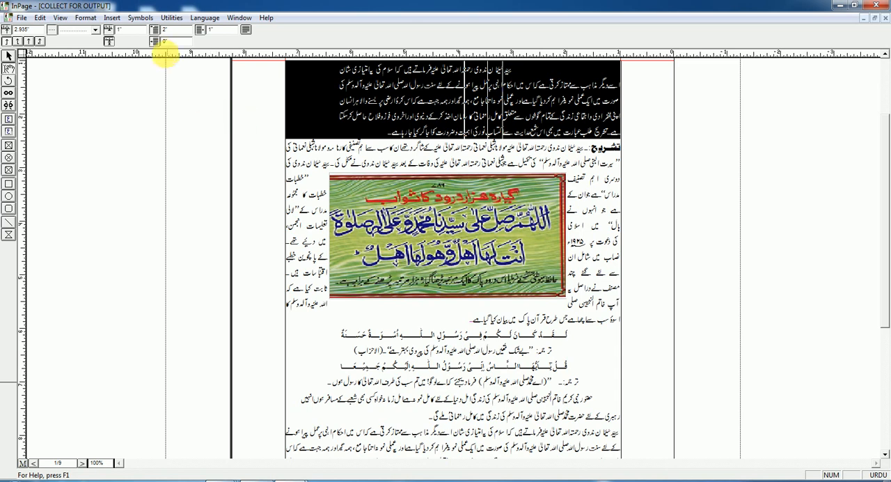
left_click_drag(178, 42, 154, 43)
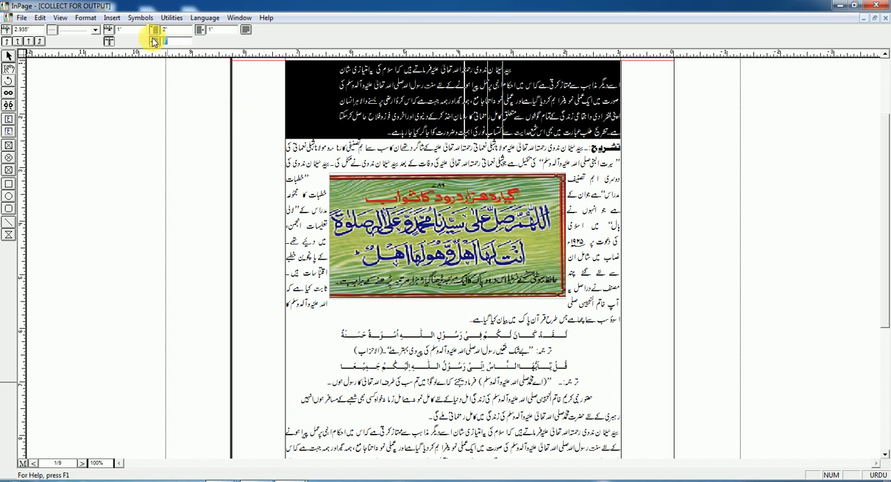
type("1")
key("Return")
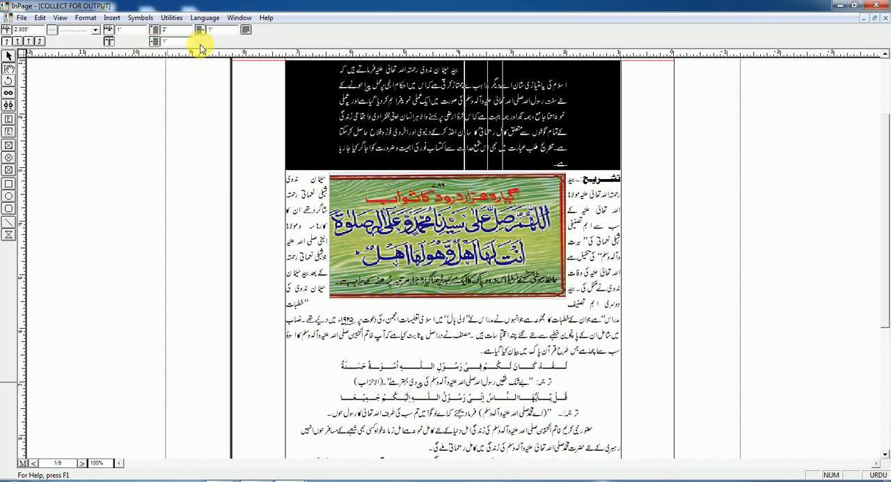
Return to text formatting, reselect the whole opening paragraph and reopen its tab settings
left_click(248, 31)
left_click(520, 97)
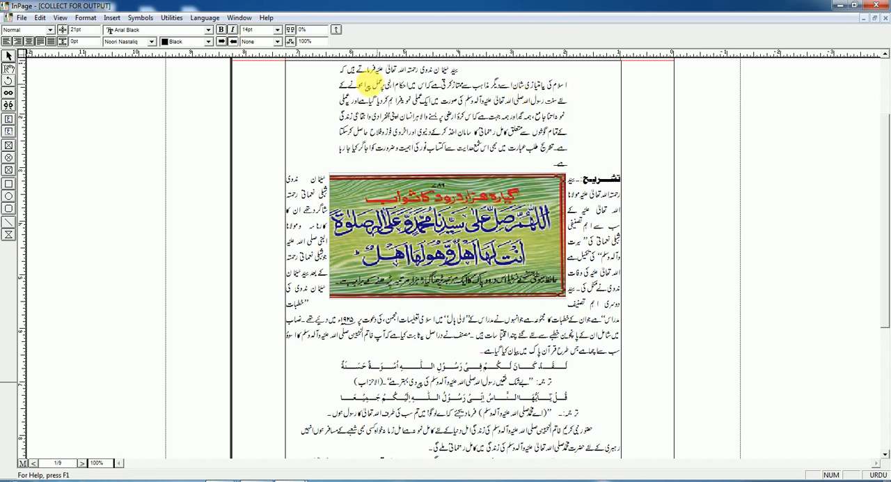
double_click(419, 105)
double_click(420, 104)
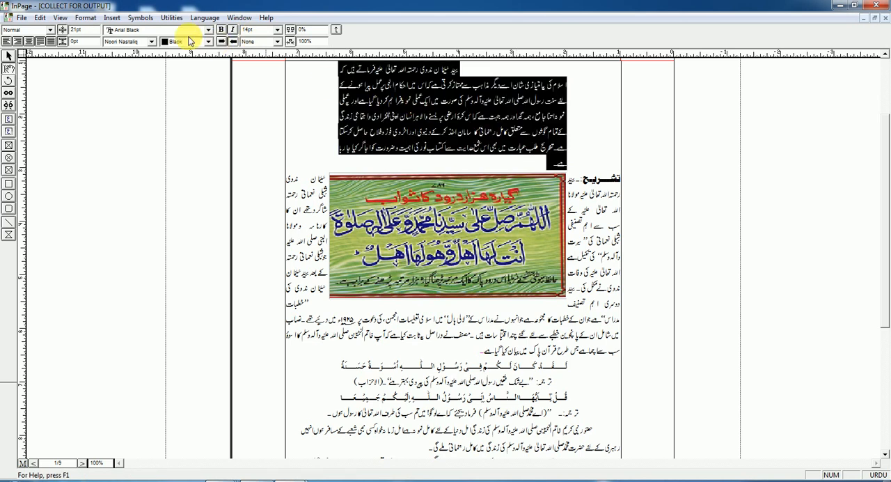
left_click(85, 18)
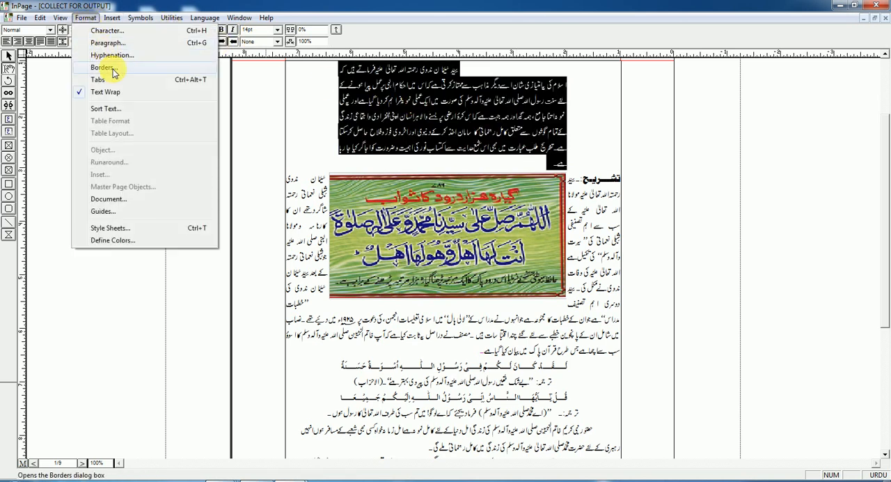
left_click(112, 79)
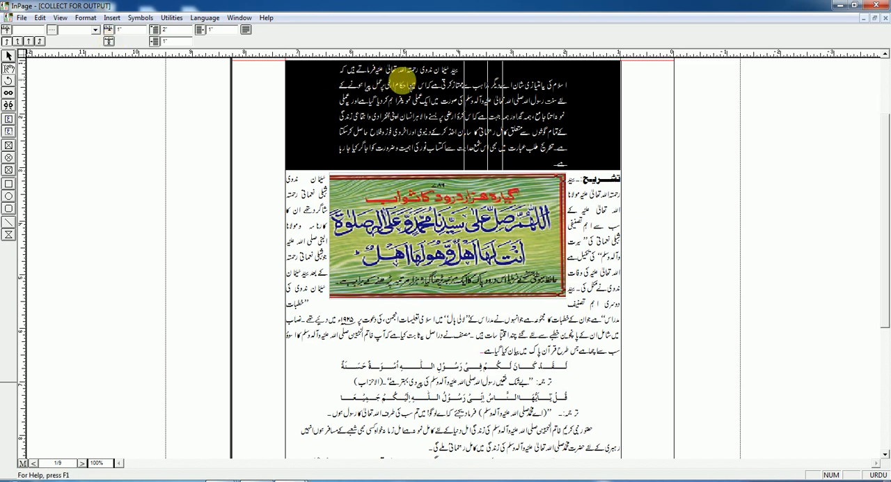
Place trial tab stops across the opening paragraph twice, clearing all its tab stops each time, and leave the tab settings
left_click(399, 104)
left_click_drag(378, 96, 322, 99)
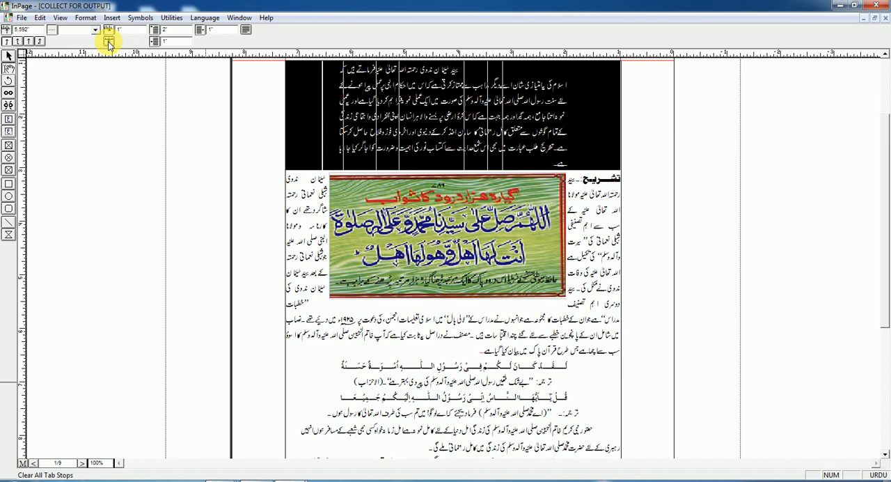
left_click(109, 44)
left_click(556, 128)
left_click(469, 110)
left_click(381, 111)
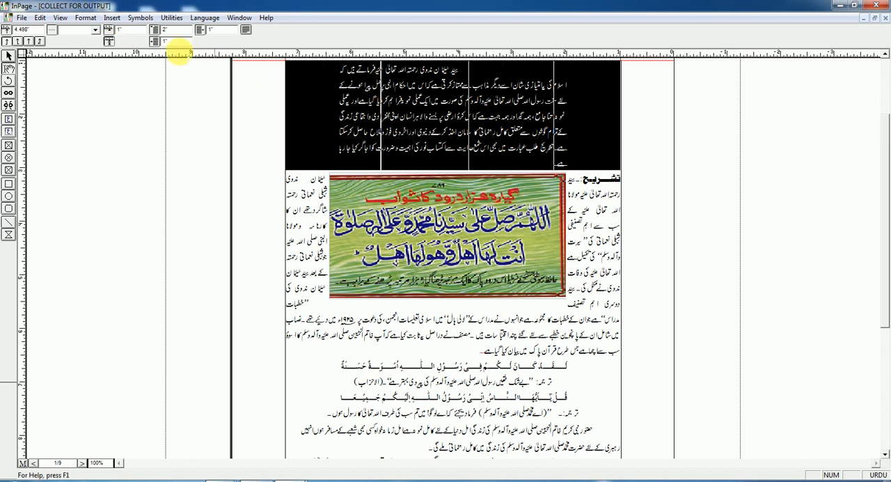
left_click(110, 44)
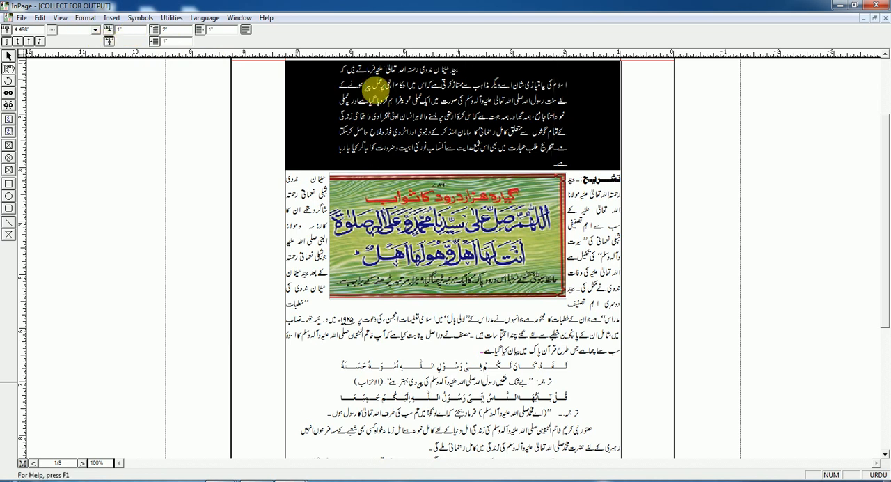
left_click(249, 33)
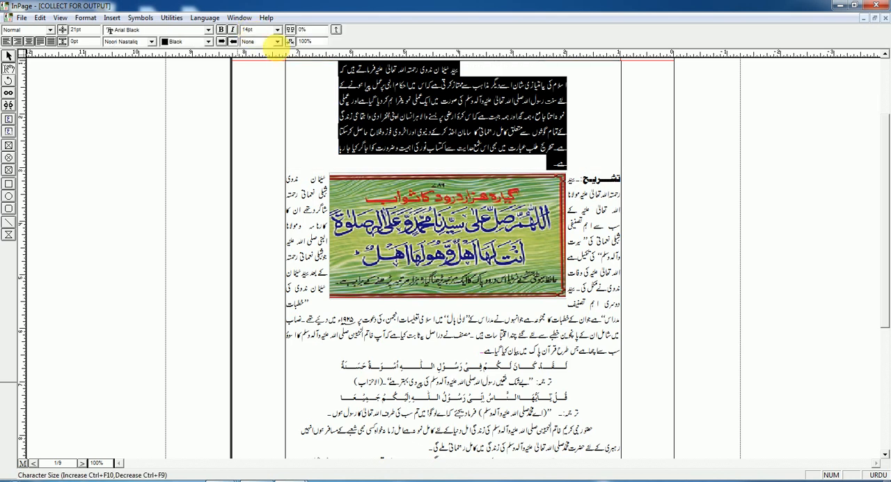
left_click(493, 131)
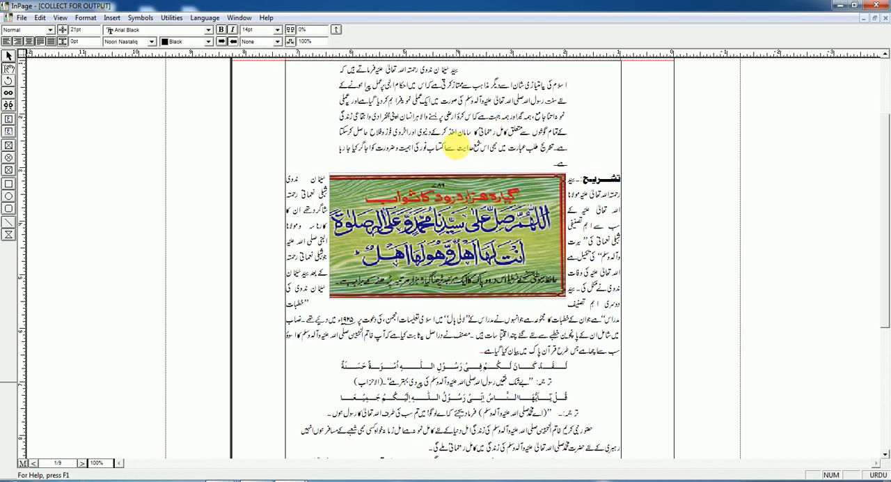
left_click(93, 21)
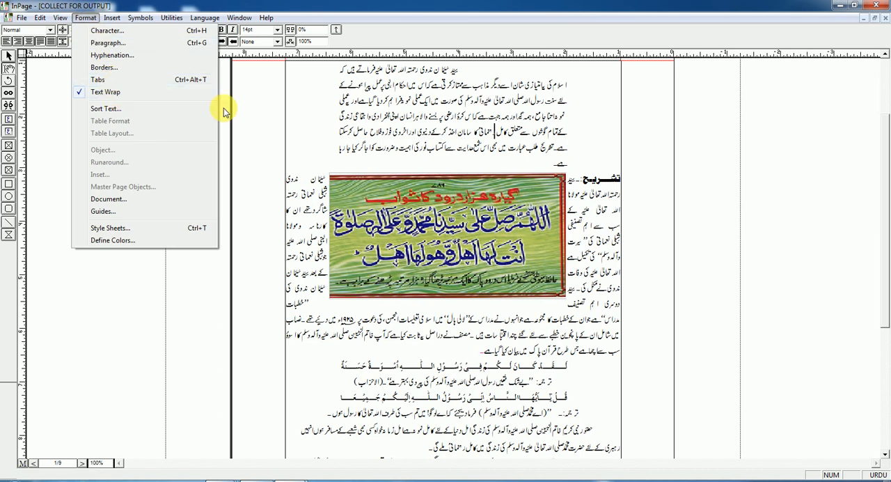
left_click(452, 145)
Move the calligraphy picture slightly down the text, to about 1.917 inches horizontally and 3.349 inches vertically
left_click(491, 204)
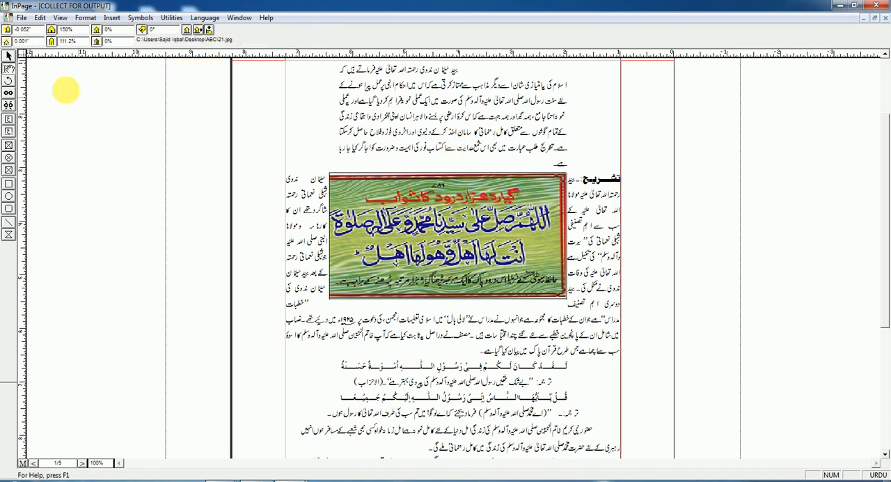
left_click_drag(551, 165, 617, 69)
left_click(9, 56)
left_click_drag(503, 243, 510, 285)
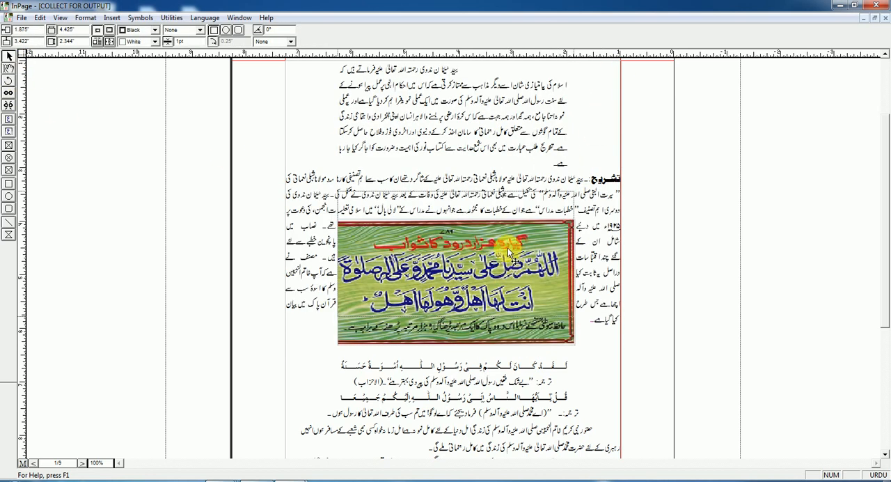
left_click_drag(508, 248, 507, 247)
left_click_drag(509, 284, 506, 257)
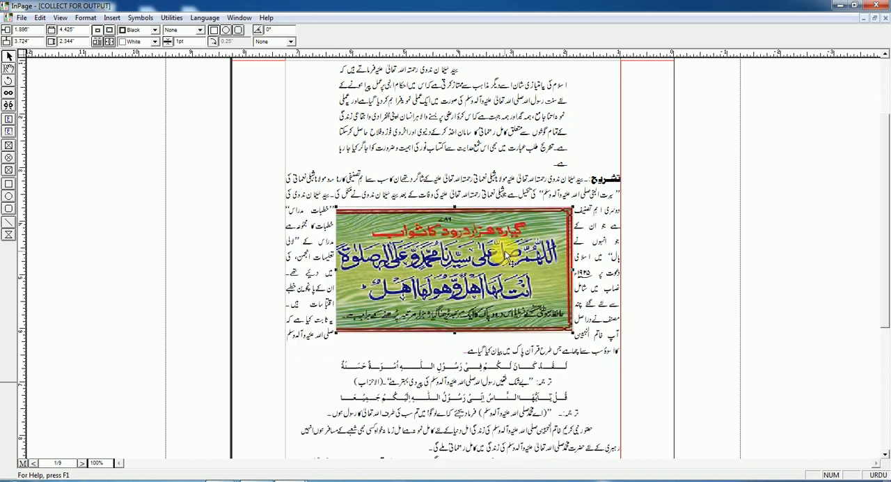
left_click_drag(503, 256, 481, 263)
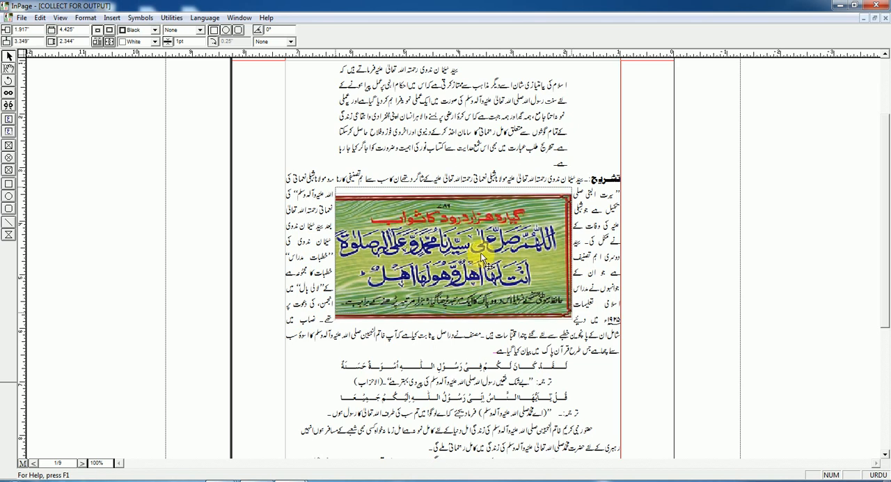
Turn off text run-around for the calligraphy picture
left_click(85, 18)
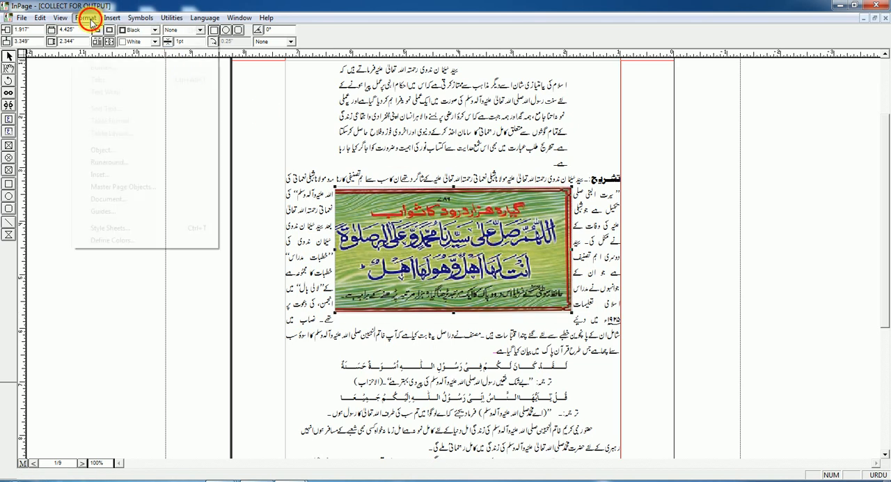
left_click(108, 162)
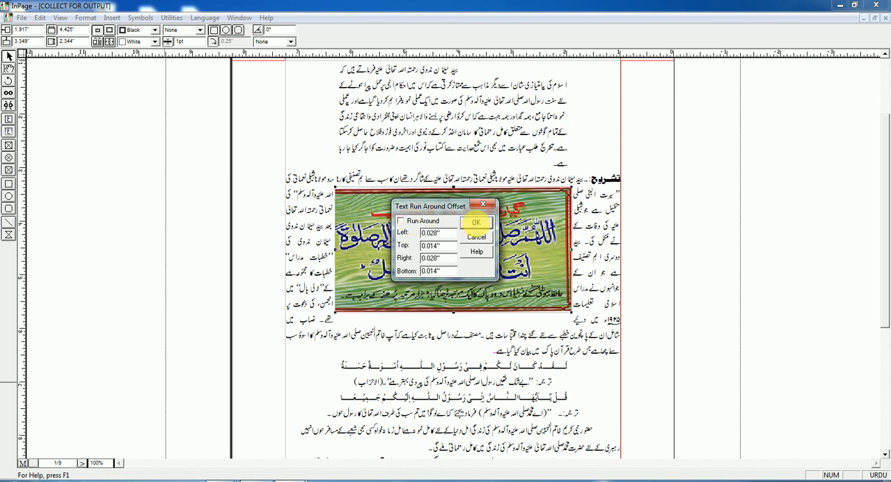
left_click(477, 223)
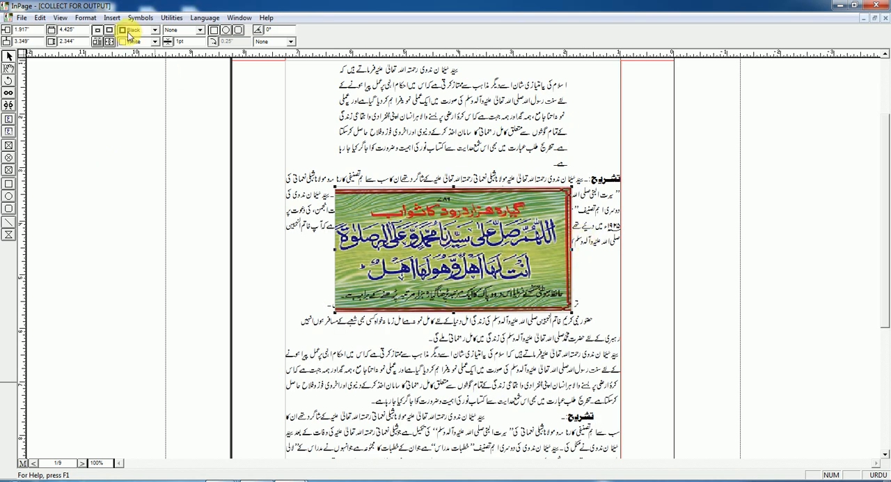
Place the text cursor in the first line of the تشریح paragraph and turn off automatic text wrap
left_click(92, 19)
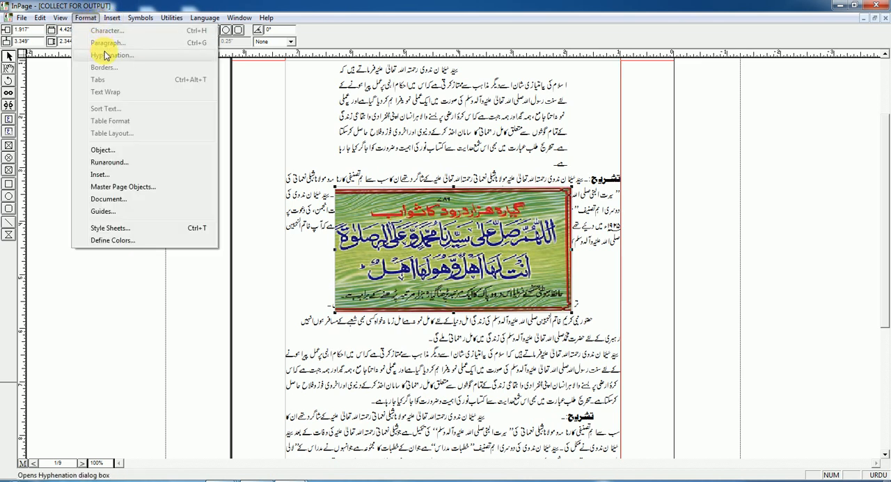
left_click(374, 173)
left_click(10, 69)
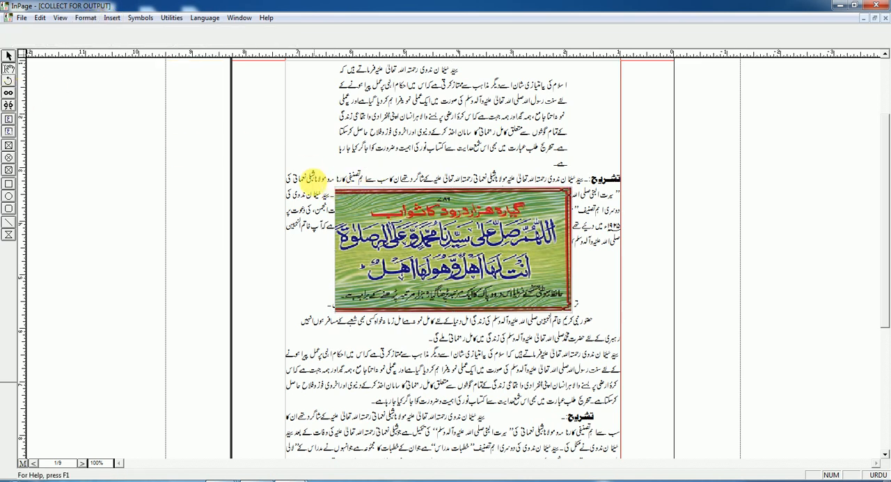
left_click(314, 181)
left_click(111, 20)
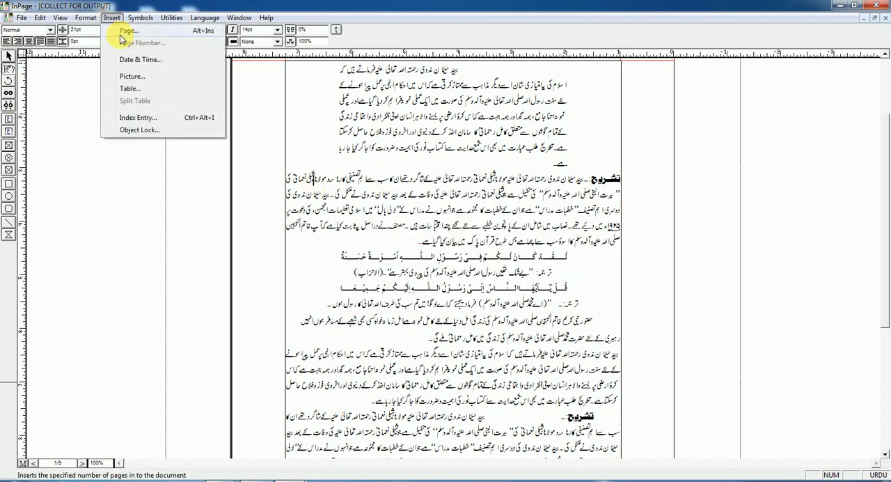
left_click(86, 18)
left_click(104, 93)
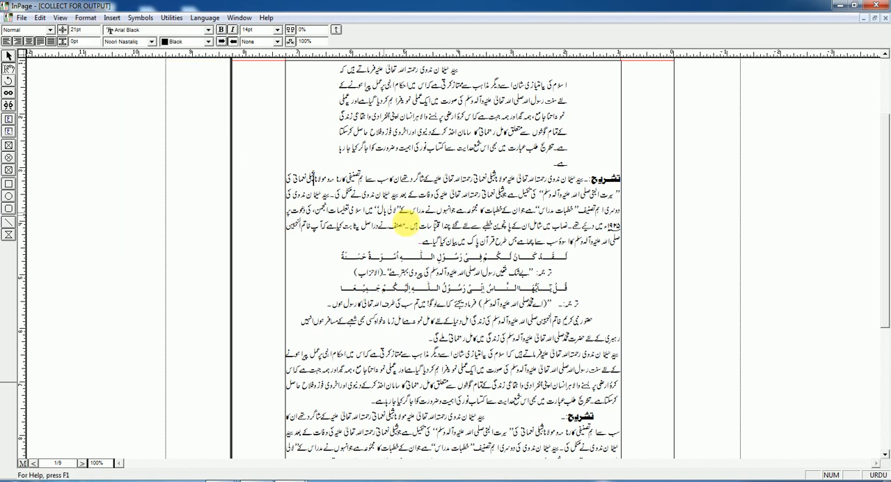
Examine the calligraphy picture and the surrounding paragraphs with automatic text wrap off
left_click(8, 60)
left_click(404, 208)
left_click(8, 68)
left_click(418, 148)
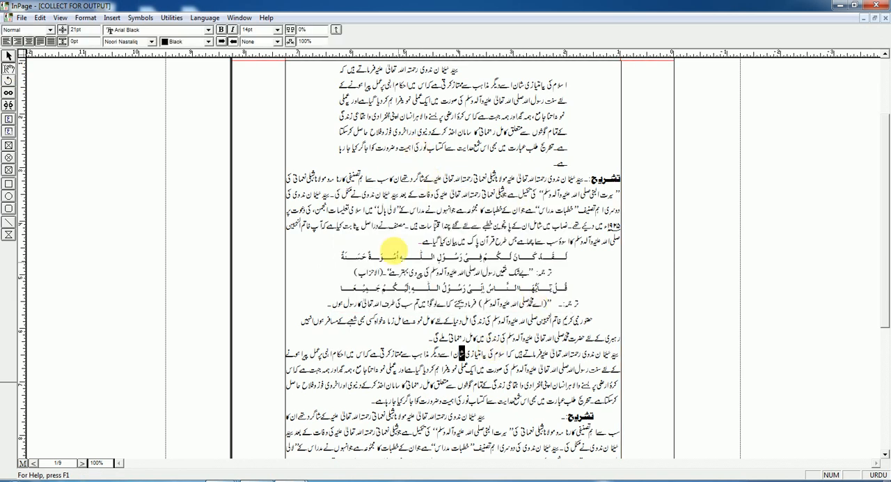
left_click(519, 223)
left_click(426, 193)
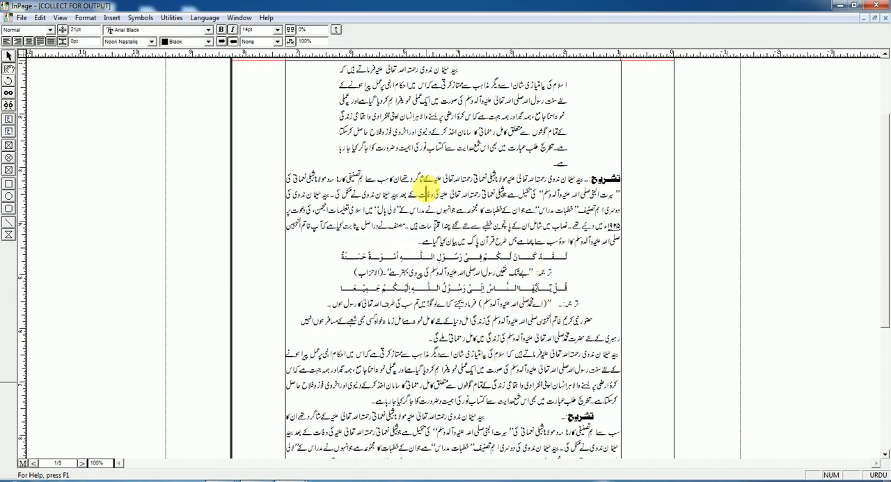
left_click(467, 235)
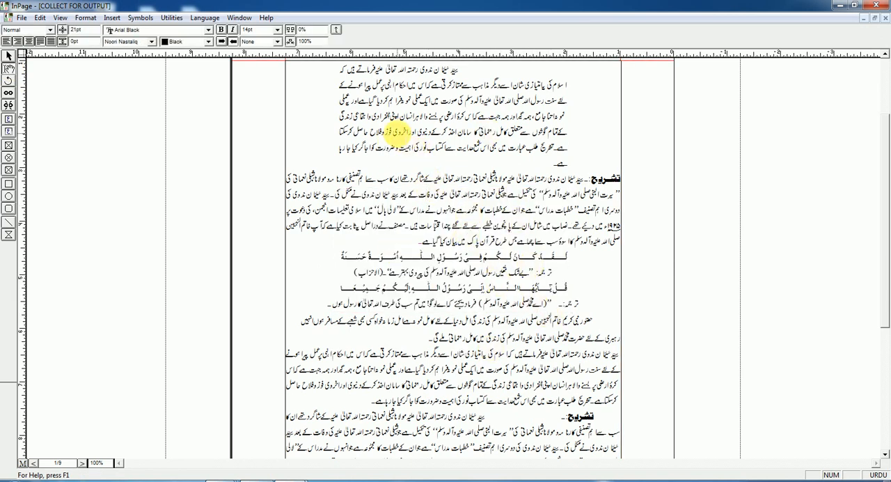
left_click(502, 221)
Turn automatic text wrap back on from the paragraph below the second Arabic quotation and verify the setting
left_click(516, 314)
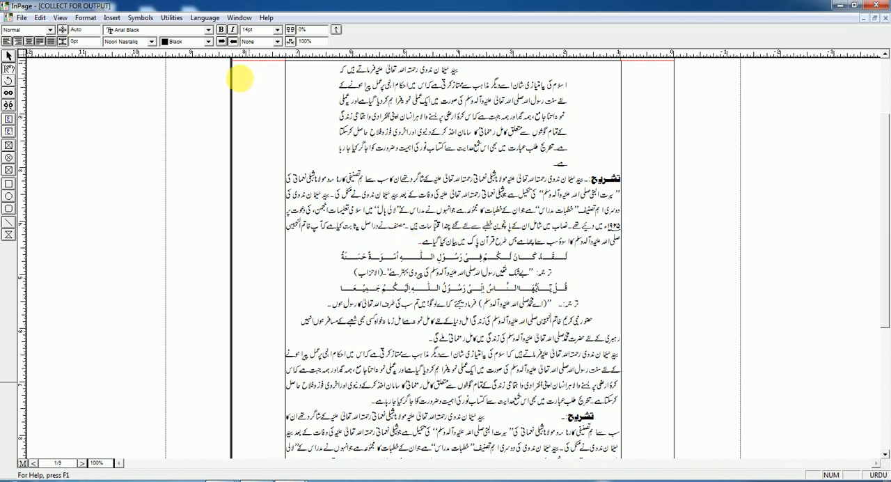
left_click(75, 21)
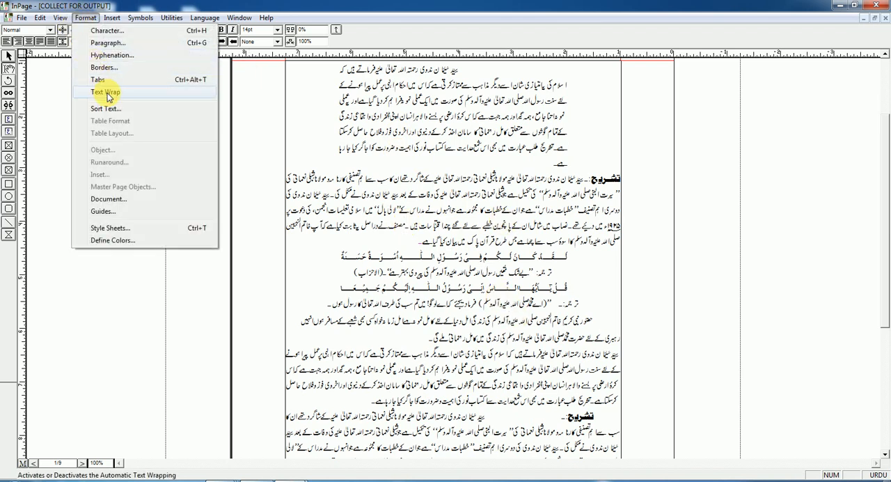
left_click(105, 90)
left_click(84, 21)
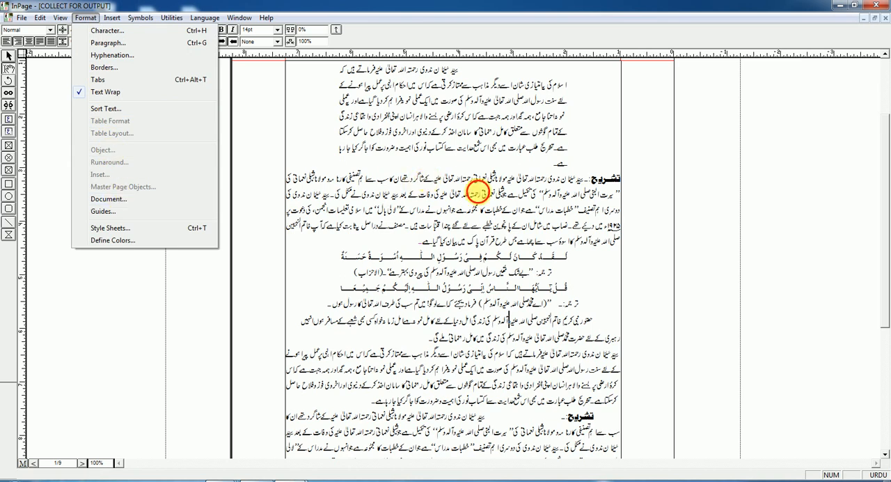
left_click(479, 193)
Turn on text run-around for the calligraphy picture, with offsets of 0.028 inches left and right and 0.014 inches top and bottom
left_click(7, 55)
left_click(430, 224)
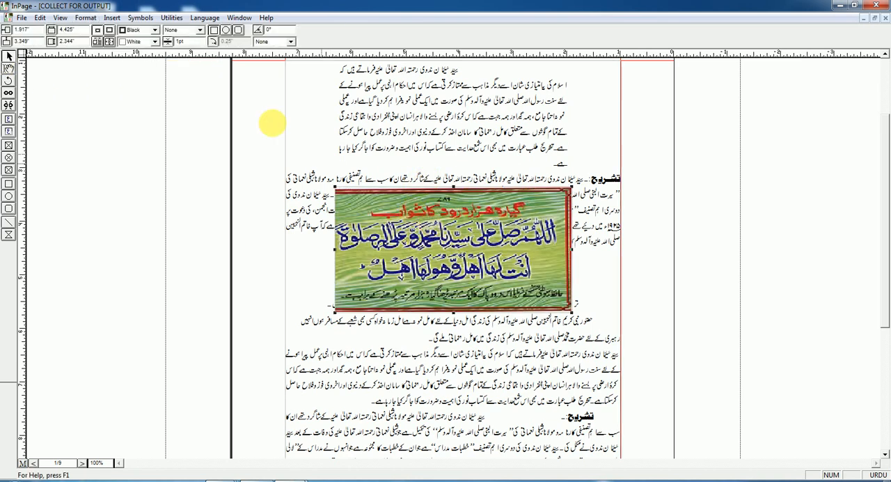
left_click(111, 19)
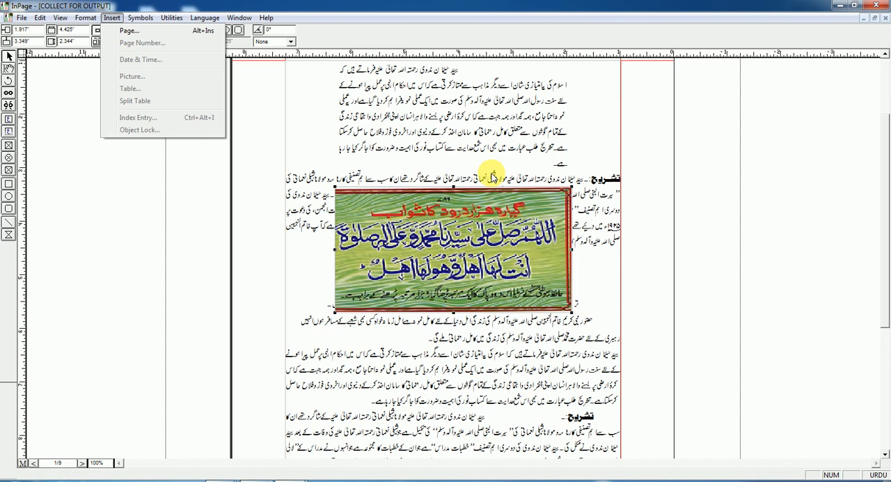
left_click(499, 220)
left_click(113, 18)
mouse_move(85, 18)
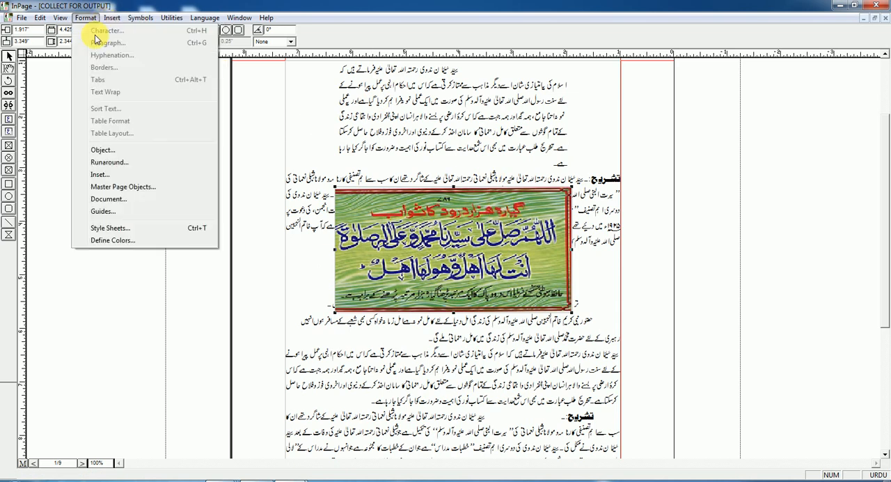
left_click(110, 164)
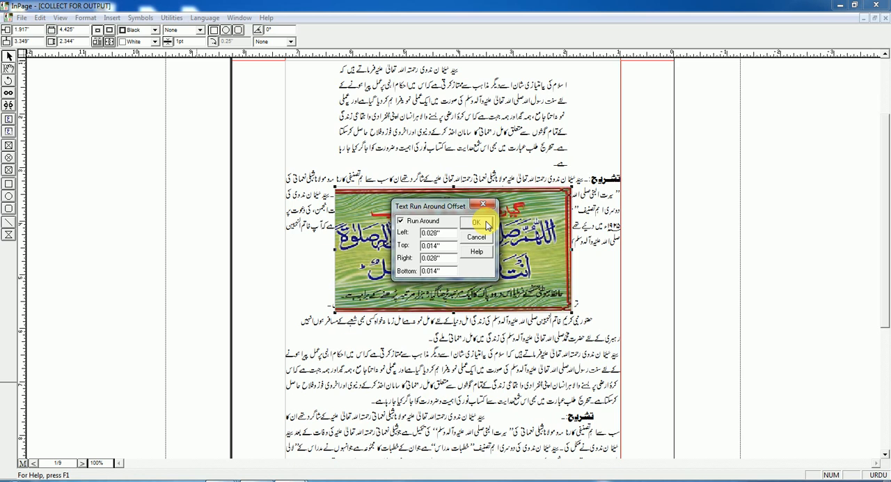
left_click(477, 223)
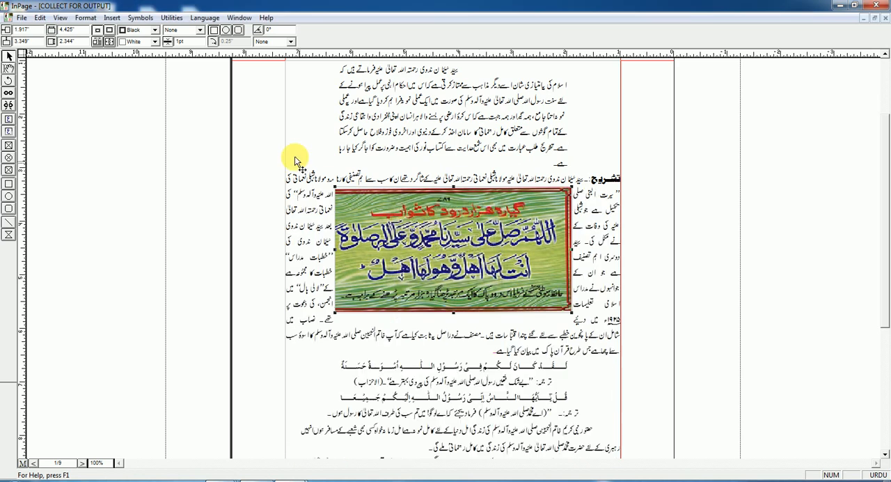
Return to text editing in the first line of the تشریح paragraph and switch off automatic text wrap
left_click(86, 17)
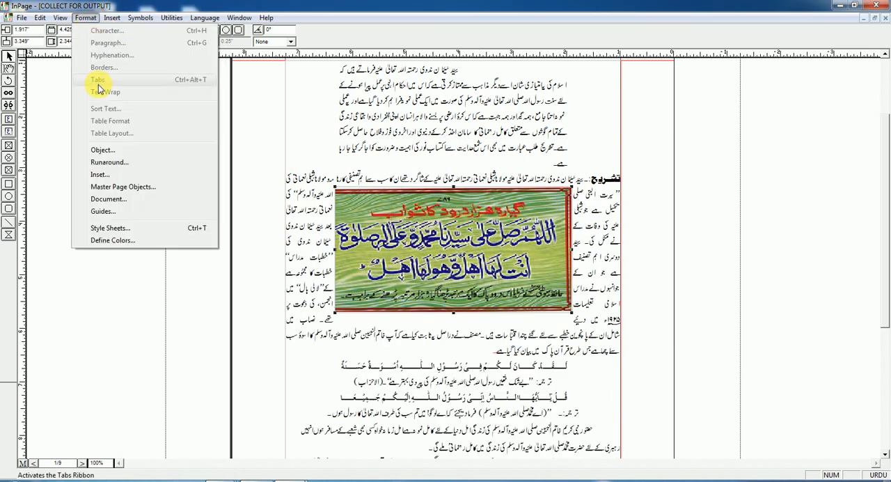
left_click(7, 69)
left_click(425, 176)
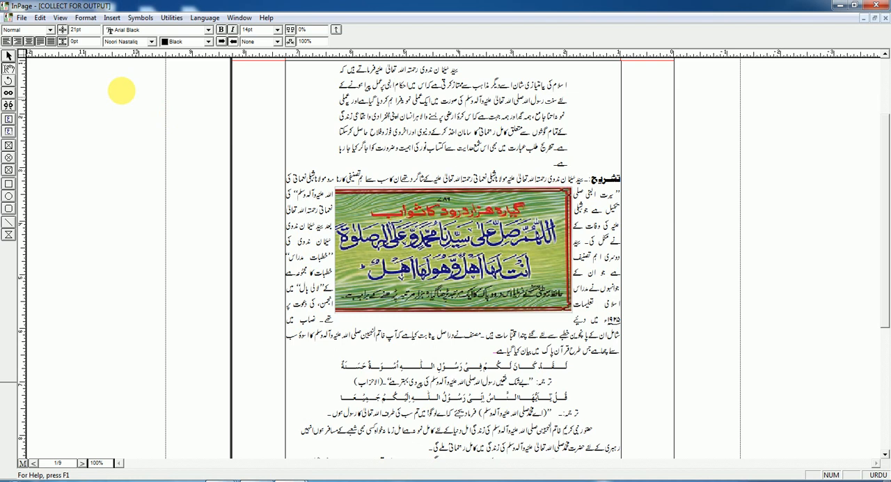
left_click(85, 18)
left_click(105, 90)
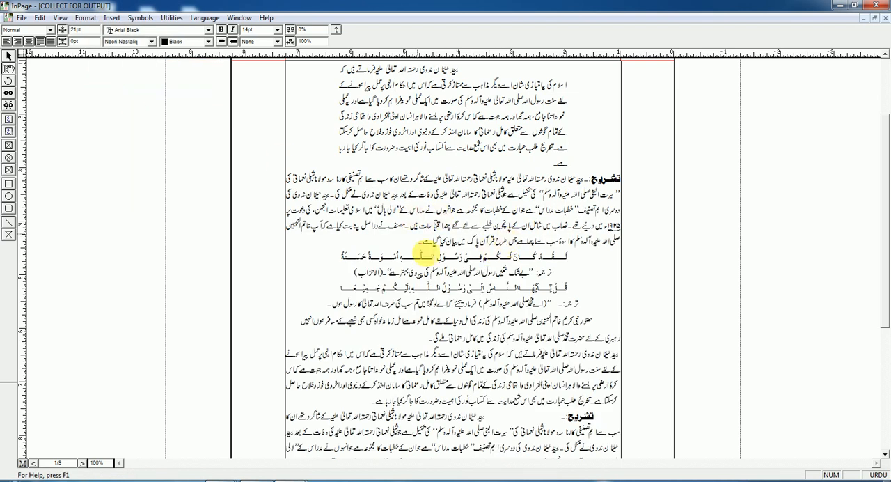
Turn off text run-around for the calligraphy picture and deselect it
left_click(10, 59)
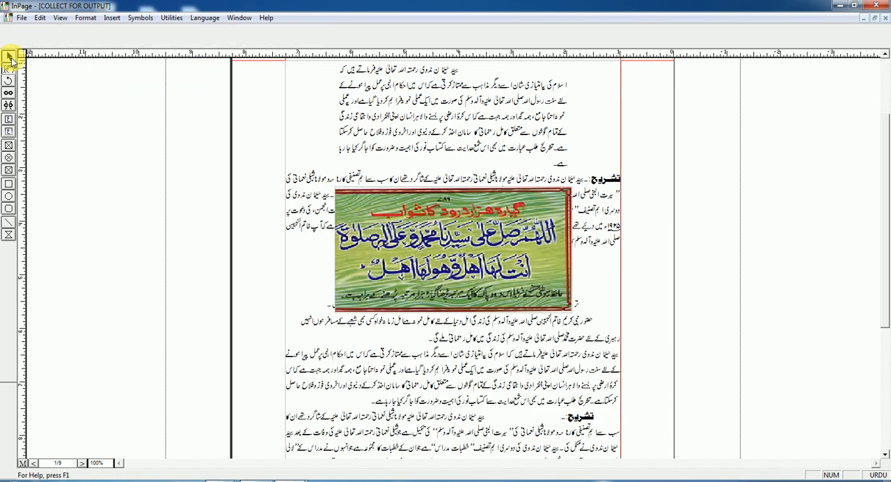
left_click(501, 227)
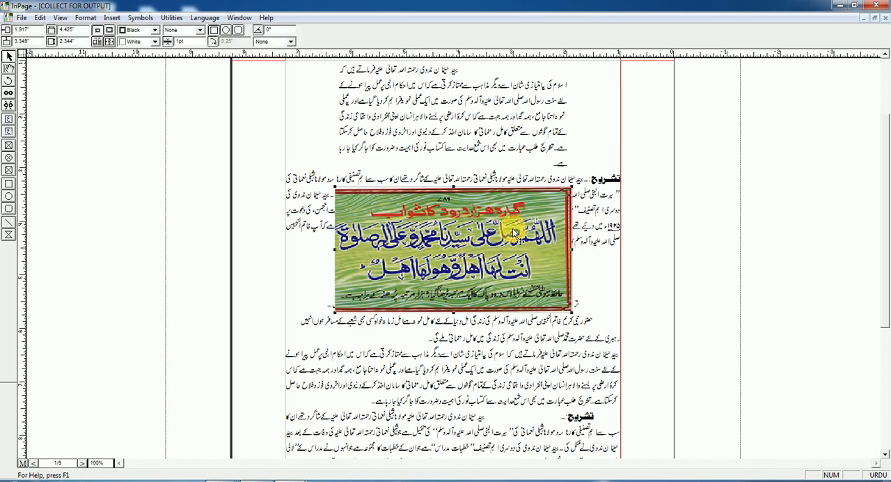
left_click(85, 19)
left_click(130, 163)
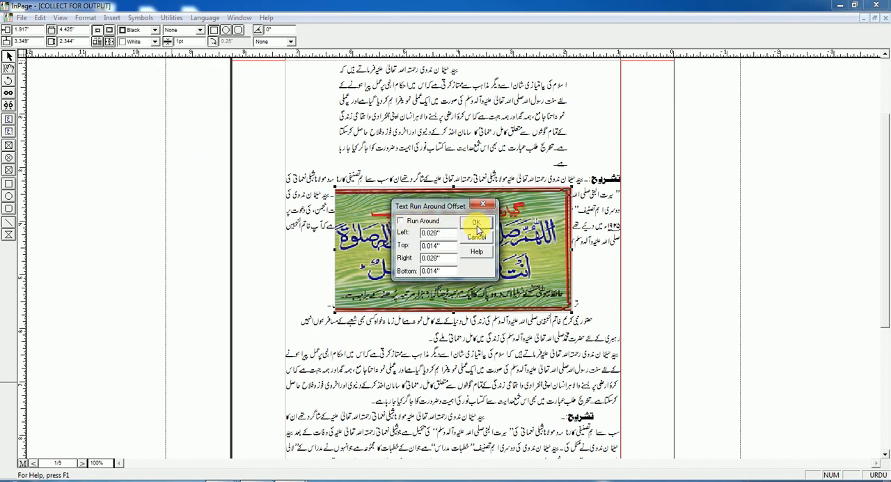
left_click(477, 225)
left_click(226, 127)
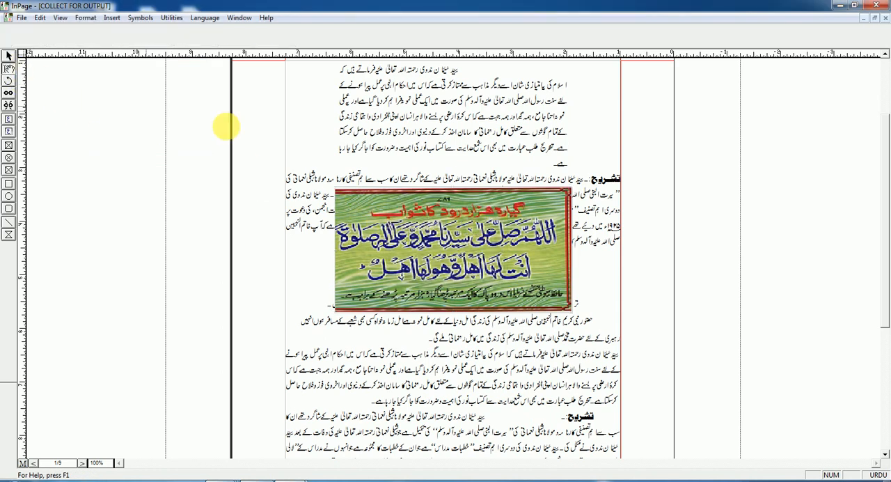
Select the whole تشریح paragraph, turn on automatic text wrap for it and clear the selection
left_click(314, 189)
triple_click(448, 198)
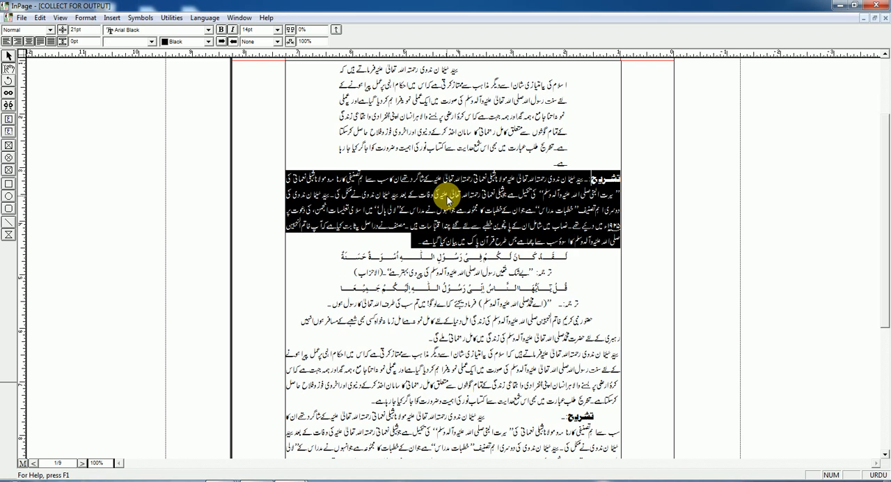
left_click(86, 18)
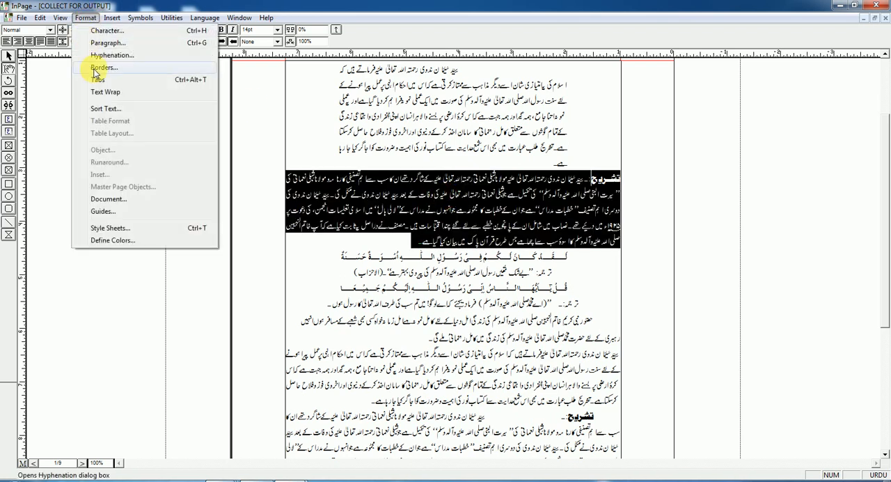
left_click(105, 92)
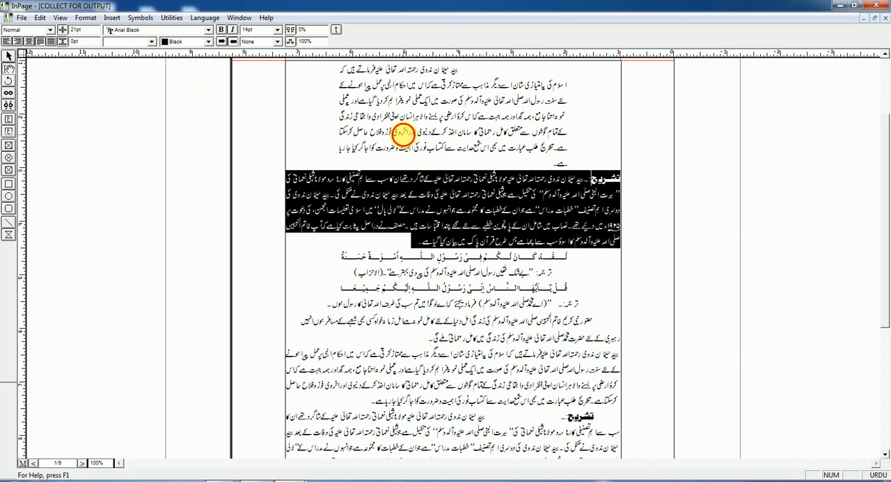
left_click(399, 136)
Select the calligraphy picture and turn its text run-around back on
left_click(10, 57)
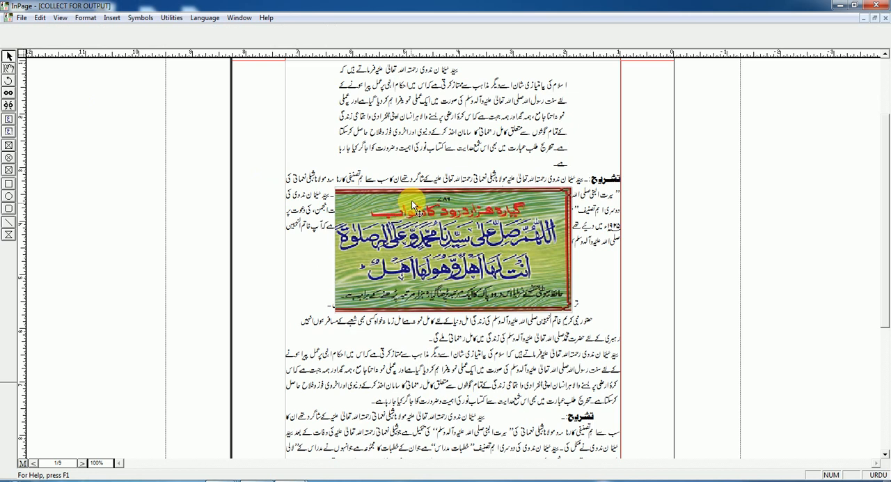
left_click(427, 233)
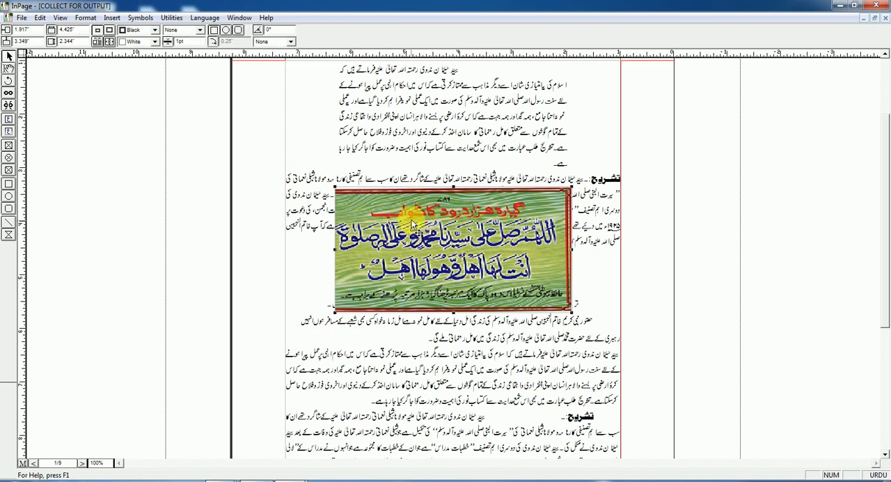
left_click(85, 19)
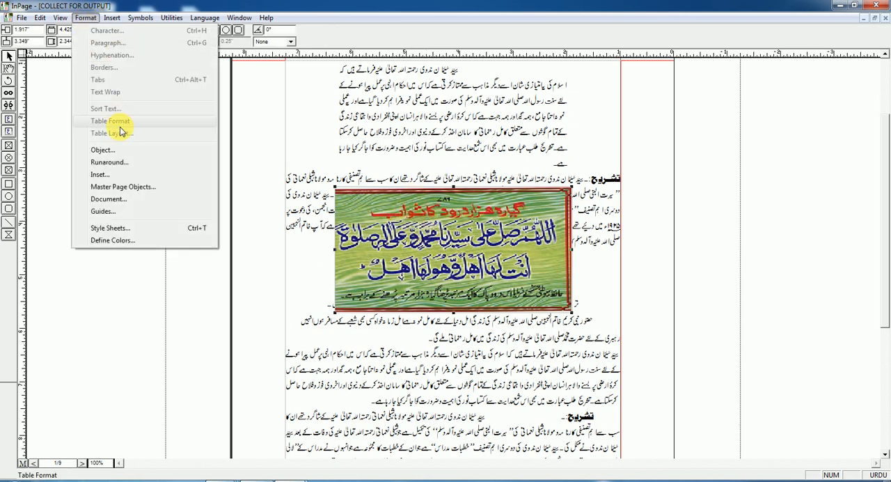
left_click(119, 166)
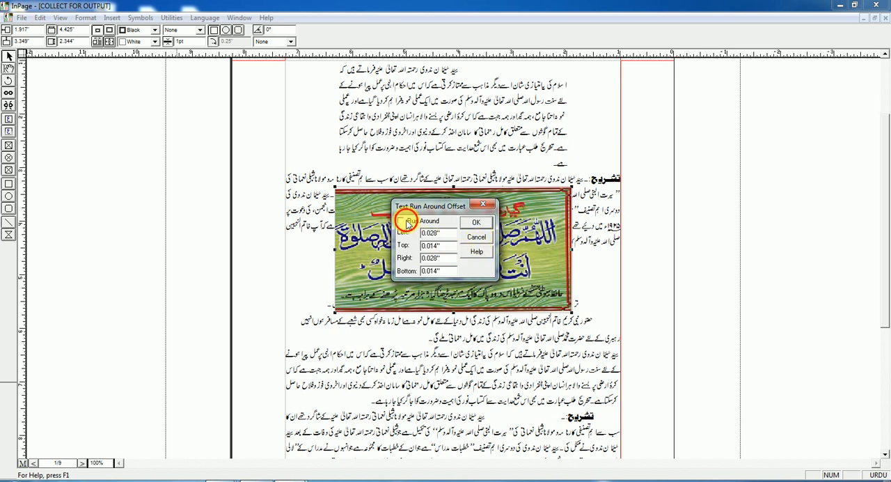
left_click(477, 224)
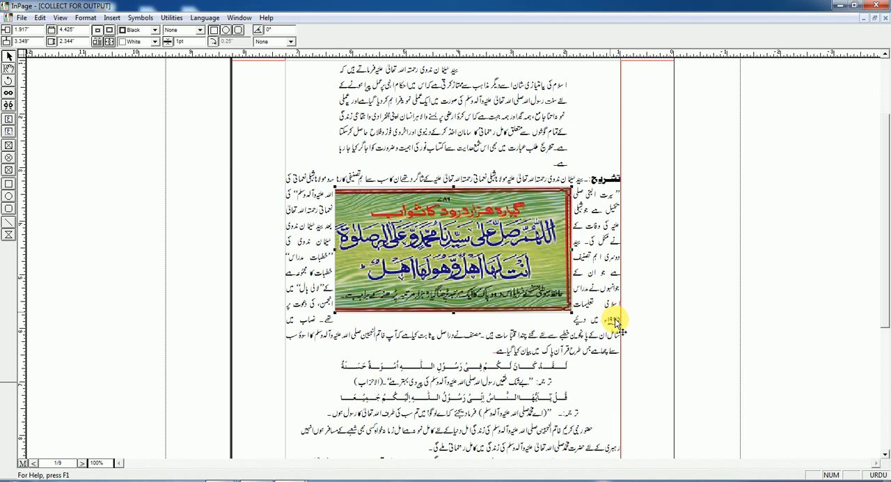
Move the calligraphy picture to about 1.823 by 3.454 inches, and lower its upper edge so its height is about 2.156 inches
mouse_move(557, 300)
left_mouse_down()
mouse_move(561, 309)
mouse_move(545, 293)
left_mouse_up()
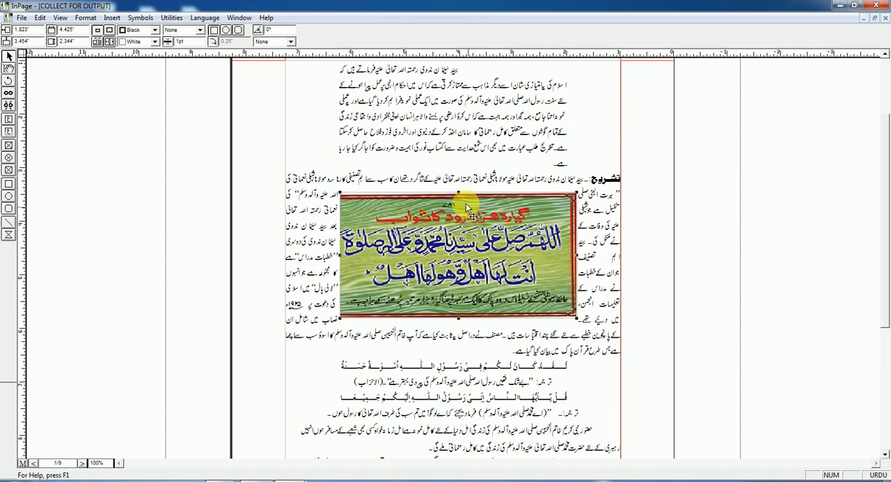
left_click_drag(460, 193, 461, 209)
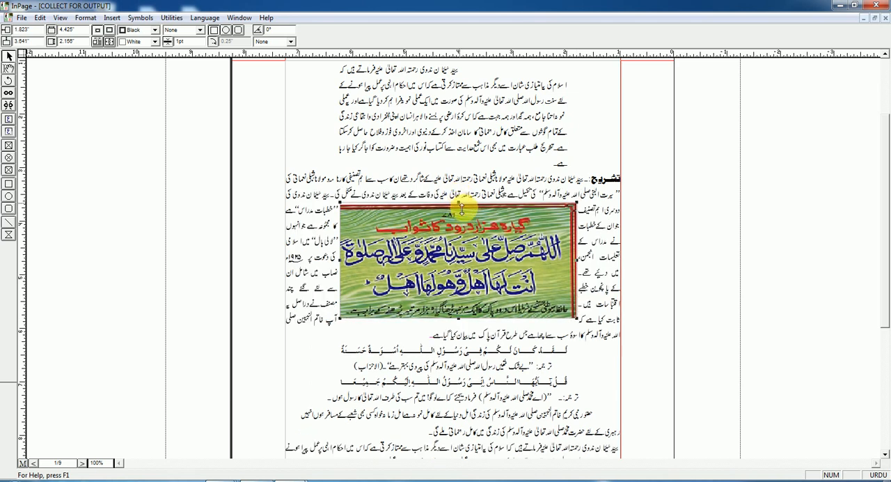
Compare the formatting options available for the selected calligraphy picture with those available for text in the surrounding paragraphs, including the Text Wrap setting
left_click(82, 20)
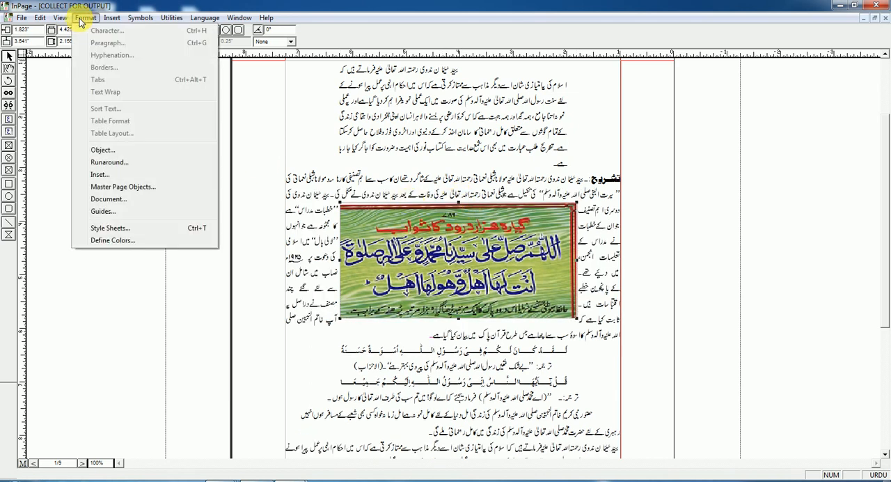
left_click(7, 66)
left_click(426, 180)
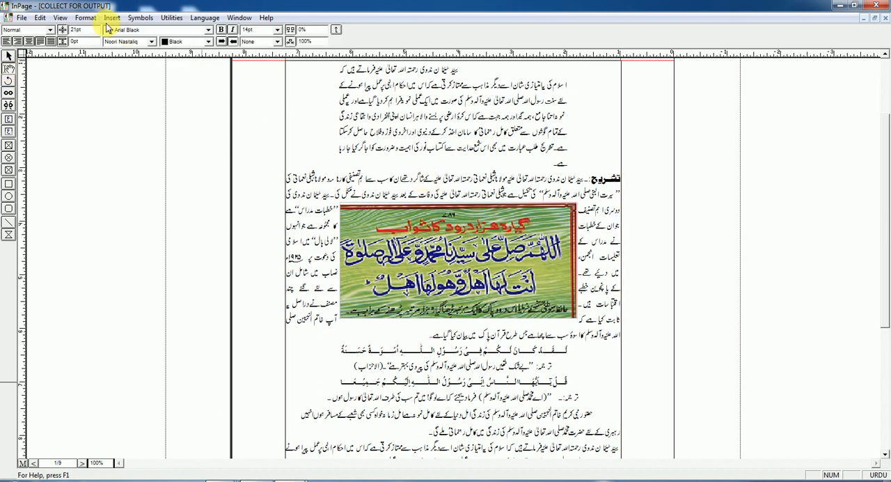
left_click(85, 19)
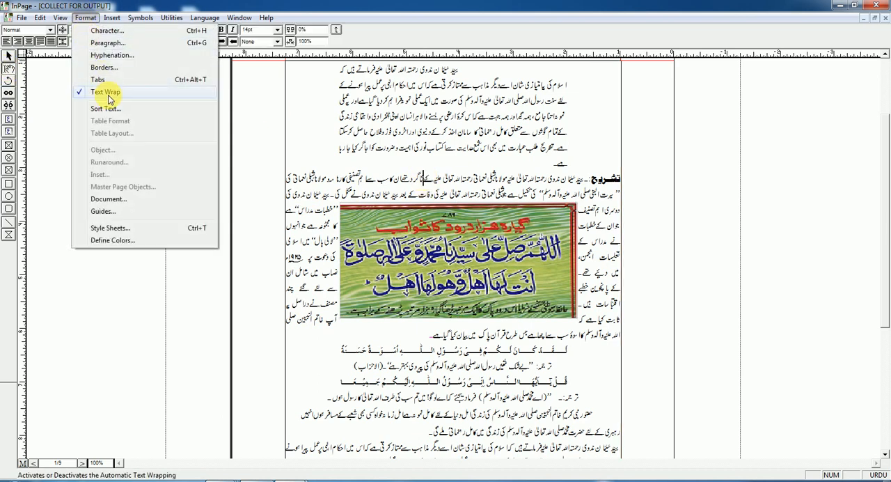
left_click(410, 172)
left_click(7, 60)
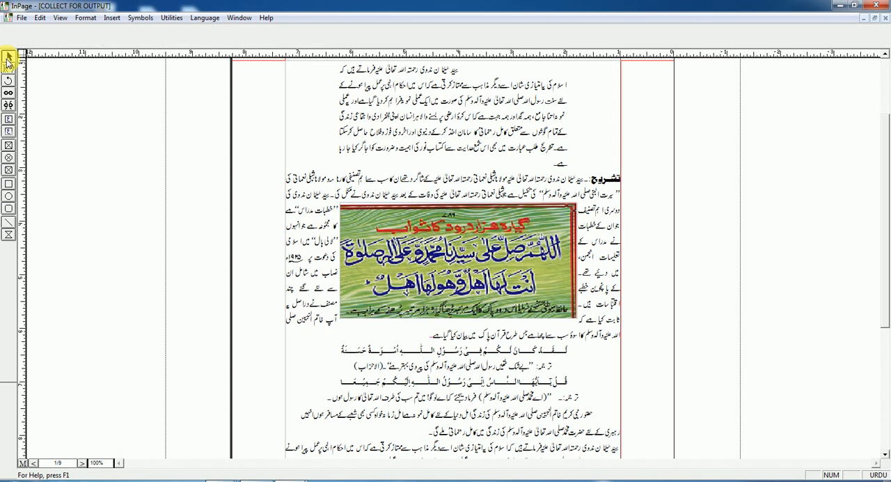
left_click(449, 263)
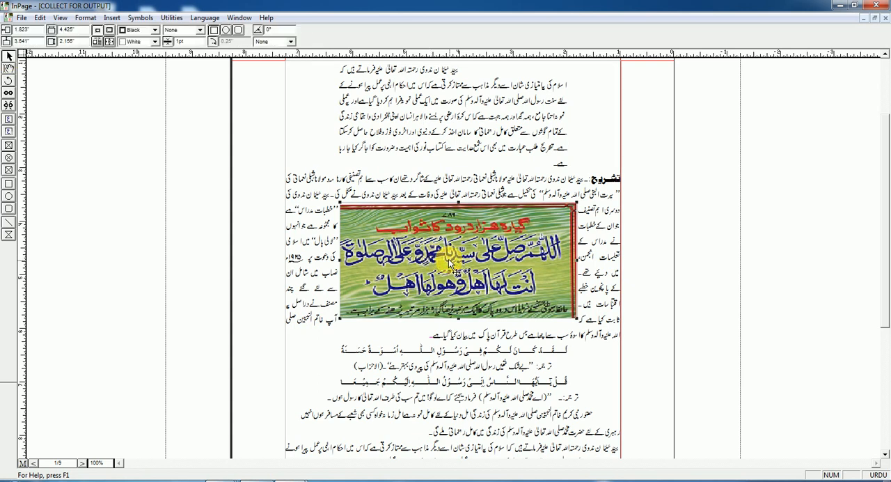
left_click(87, 18)
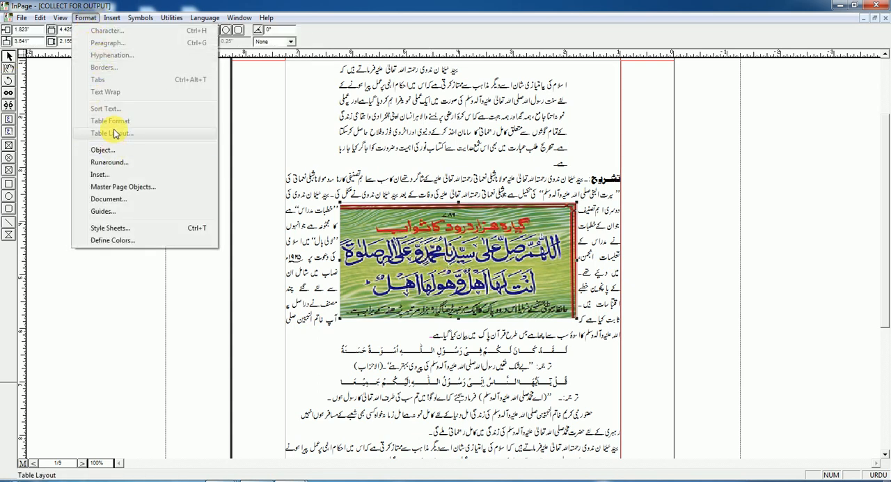
left_click(8, 68)
left_click(396, 148)
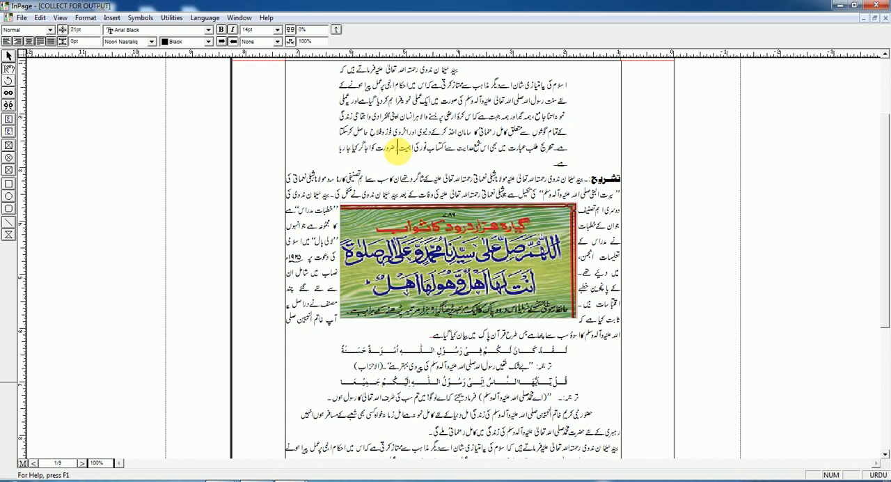
left_click(85, 18)
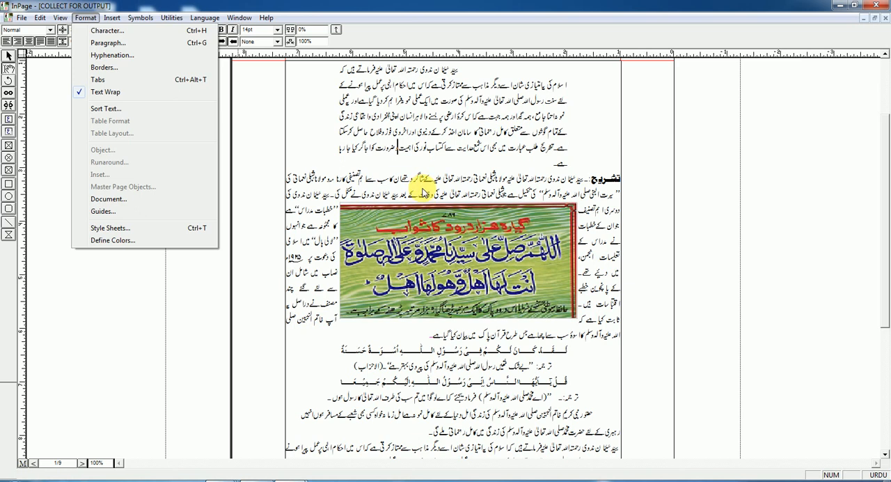
left_click(422, 195)
Turn off text run-around for the calligraphy picture and move the picture to about 1.896 by 3.381 inches
left_click(9, 55)
left_click_drag(412, 240, 409, 226)
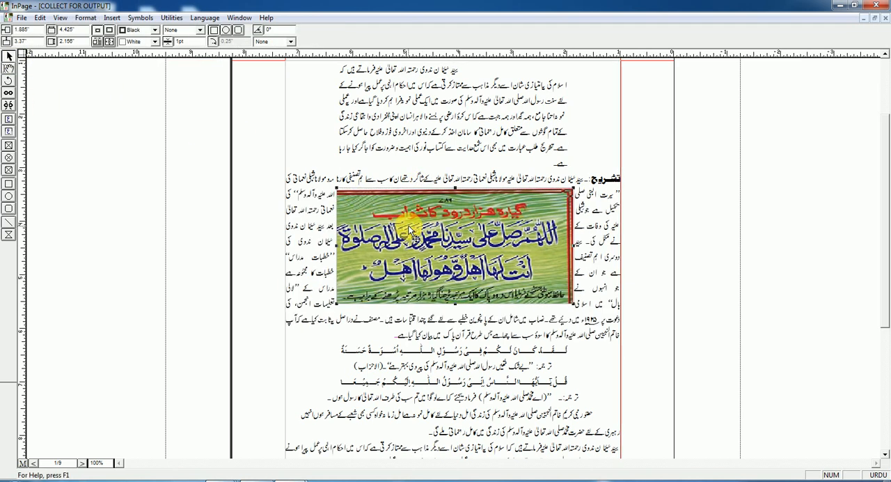
left_click(86, 17)
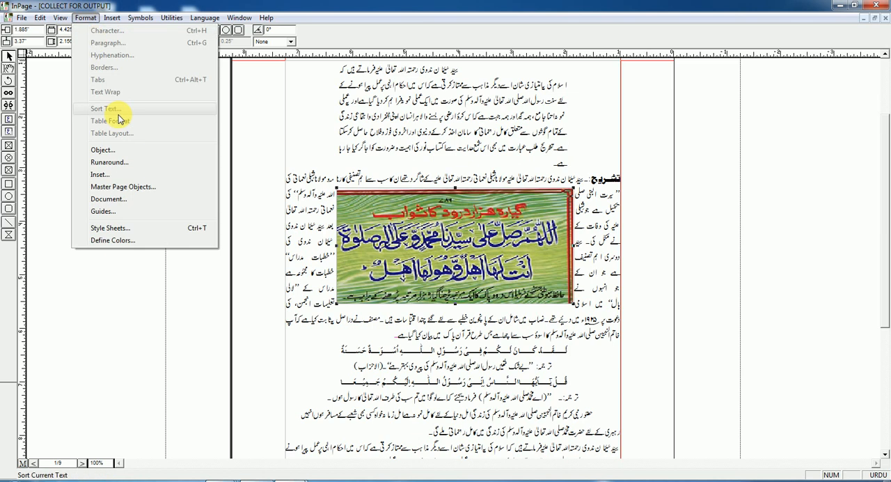
left_click(121, 165)
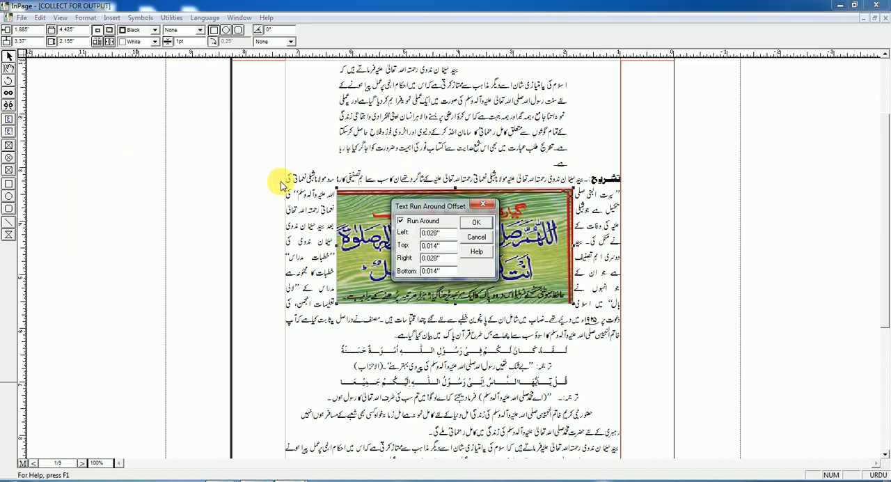
left_click(476, 223)
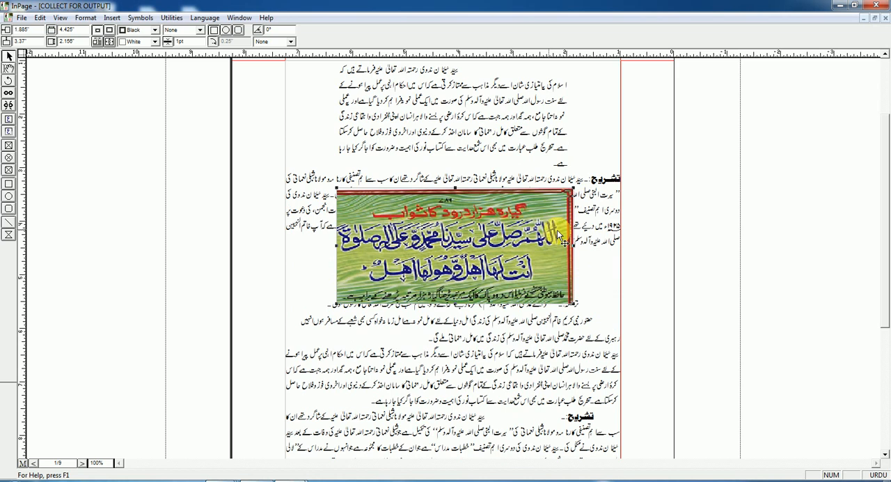
mouse_move(550, 229)
left_mouse_down()
mouse_move(549, 215)
mouse_move(539, 240)
left_mouse_up()
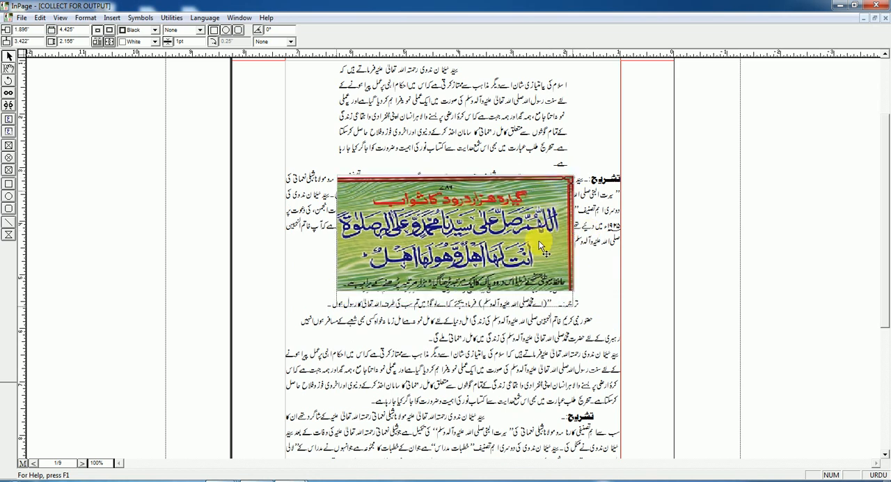
Place the cursor in the تشریح paragraph, turn off automatic text wrap and check the setting
left_click(85, 18)
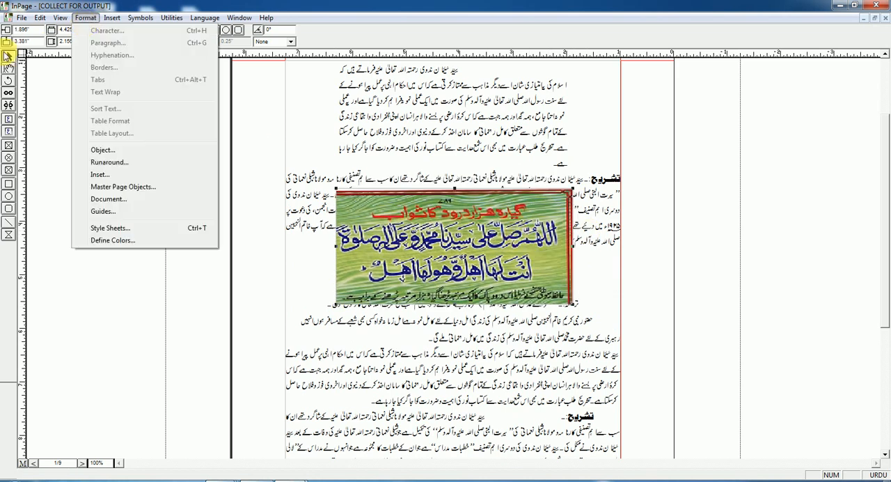
left_click(8, 69)
left_click(394, 146)
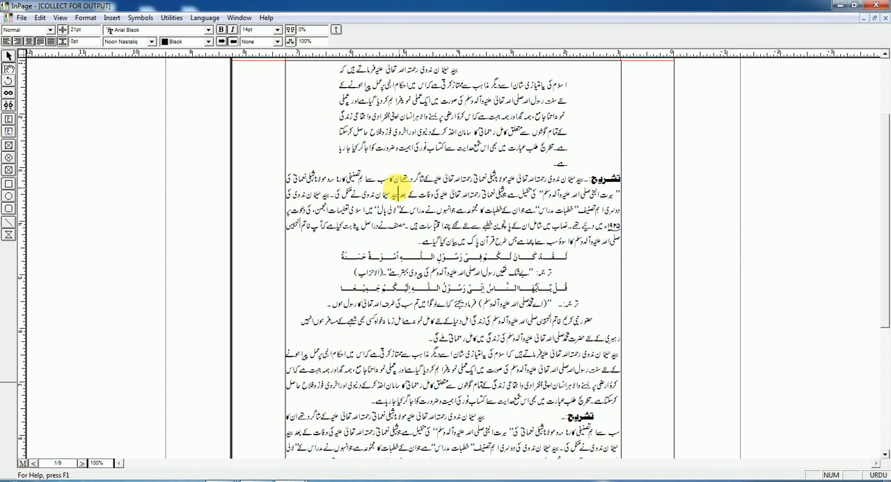
left_click(85, 19)
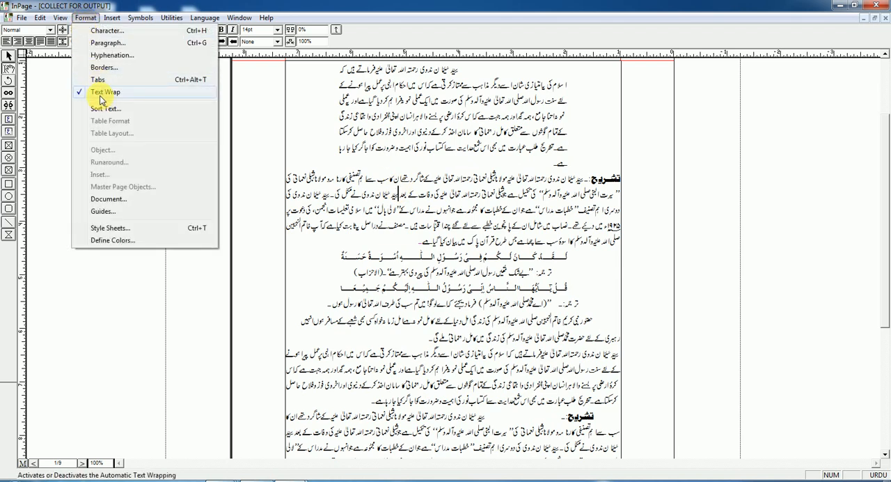
left_click(100, 97)
left_click(84, 19)
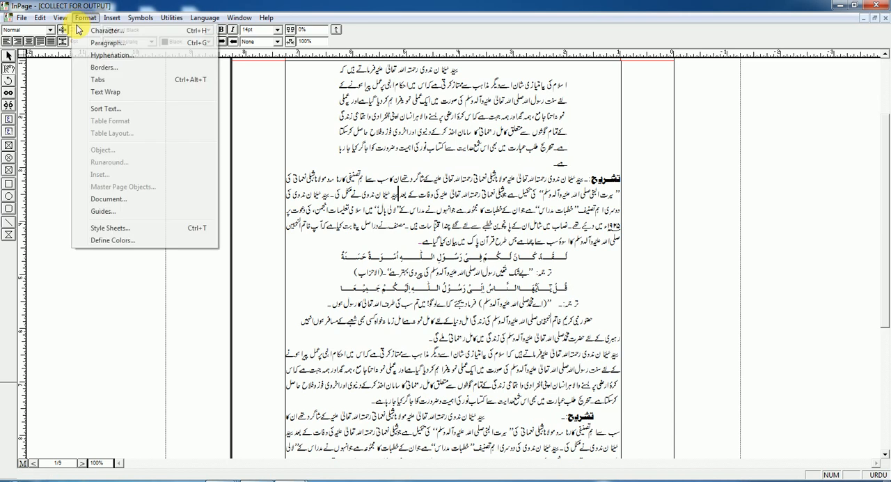
left_click(418, 220)
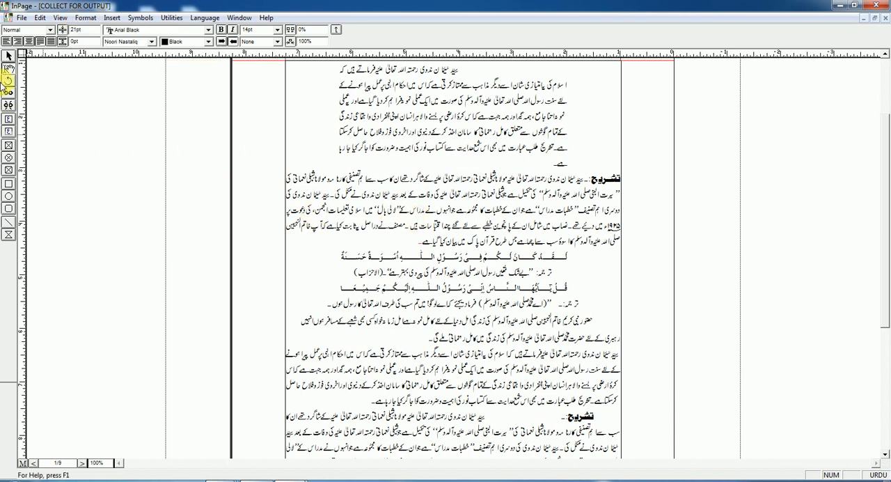
Turn text run-around back on for the calligraphy picture and shift it horizontally to about 1.938 inches
left_click(7, 60)
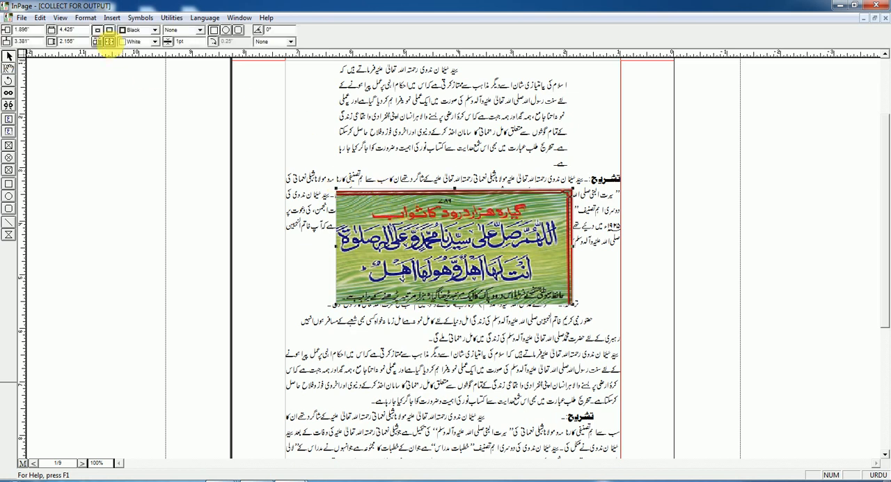
left_click(85, 18)
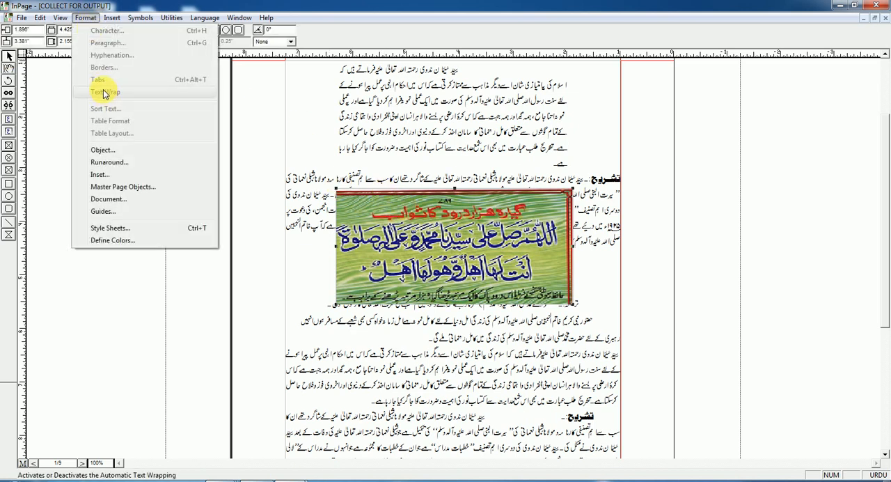
left_click(110, 161)
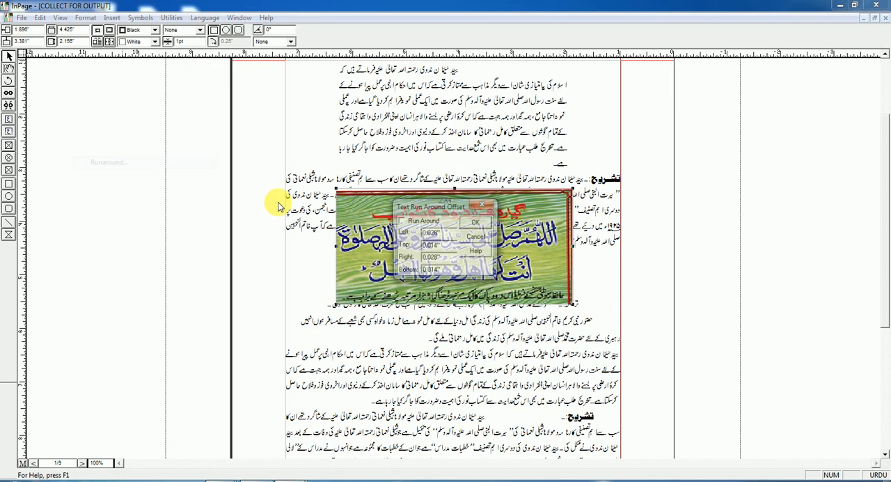
left_click(477, 223)
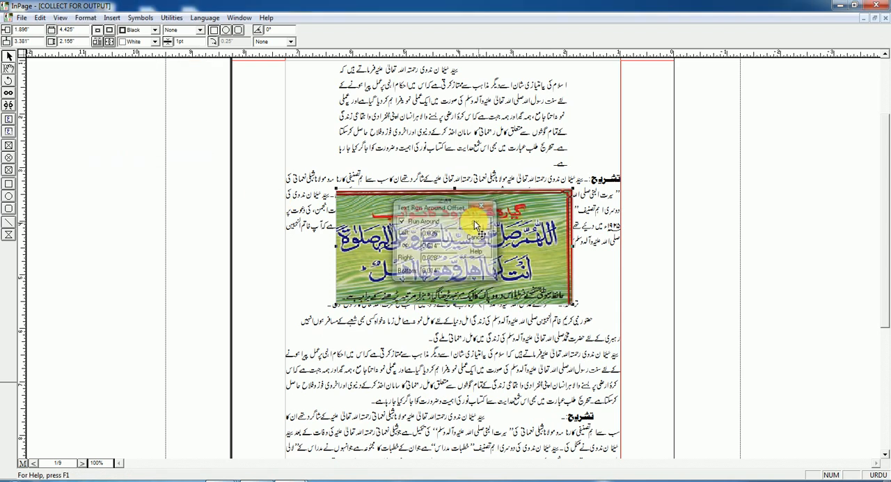
left_click_drag(433, 208, 441, 212)
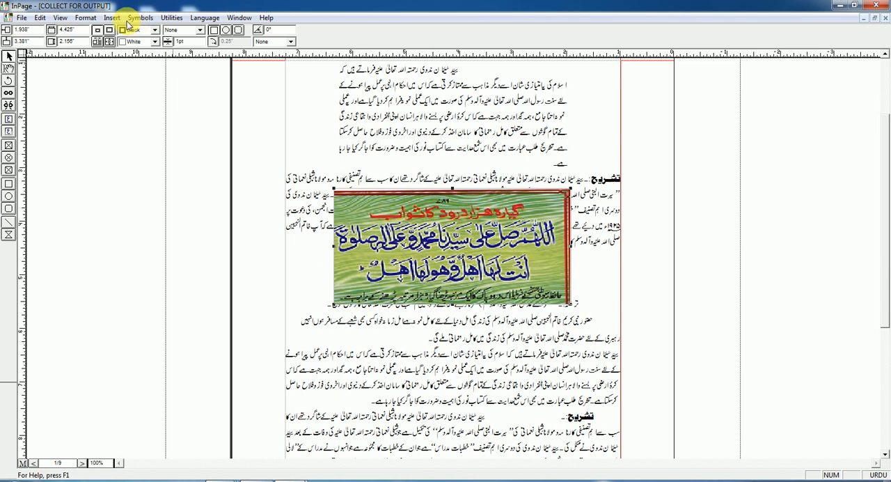
Place the cursor in the تشریح paragraph, turn automatic text wrap back on and check the setting
left_click(83, 18)
left_click(8, 70)
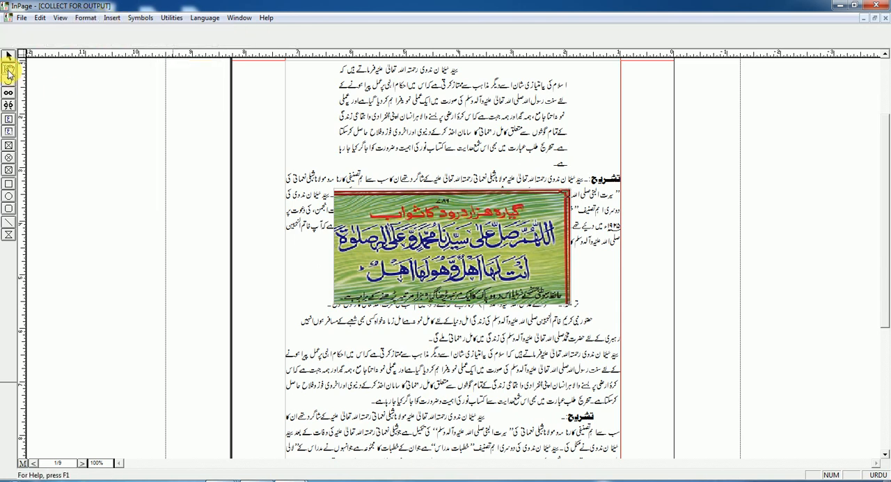
left_click(436, 179)
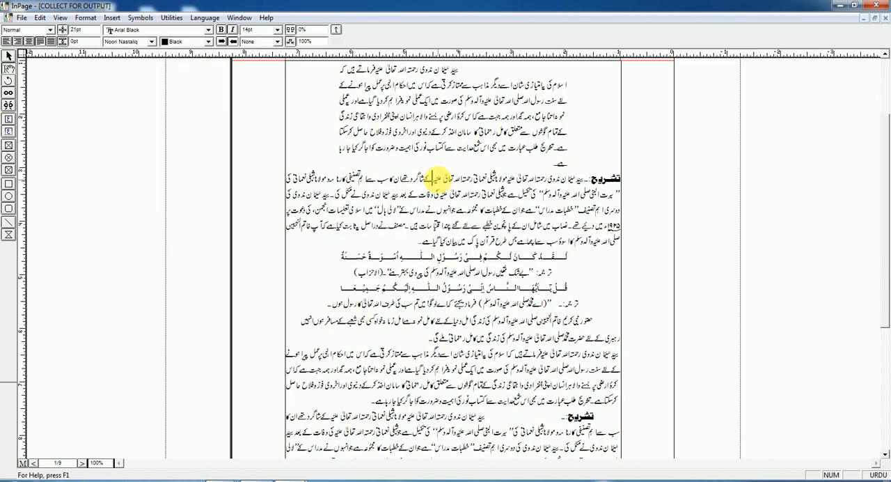
left_click(85, 17)
left_click(104, 93)
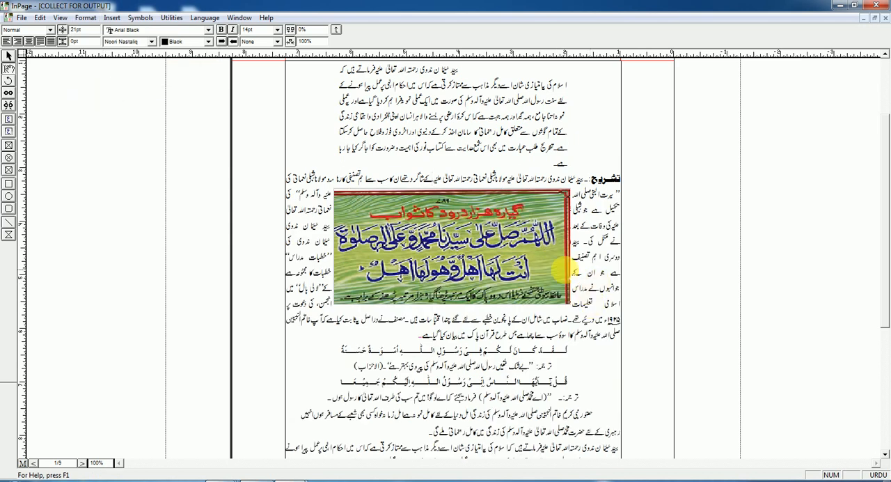
left_click(84, 20)
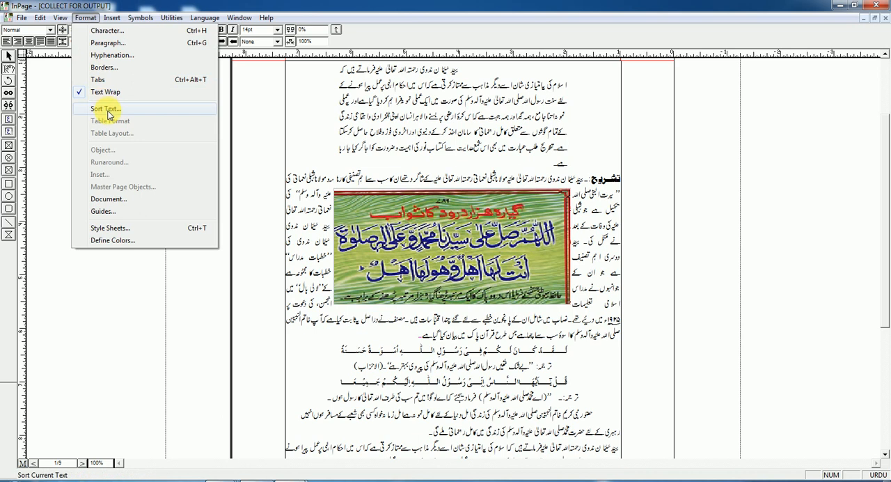
left_click(487, 118)
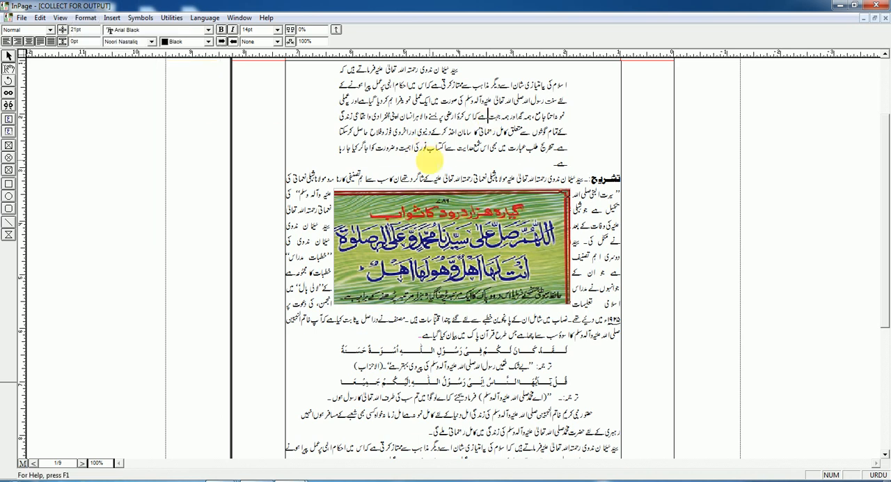
Create a new one-page A4 portrait document with right-to-left direction, an automatic text box and 0.5-inch margins, and view it at 200%
key("ctrl+n")
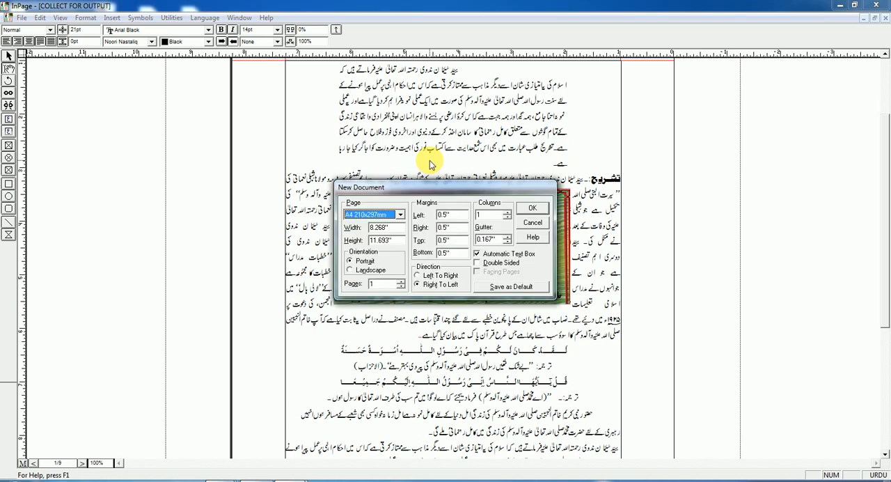
key("Return")
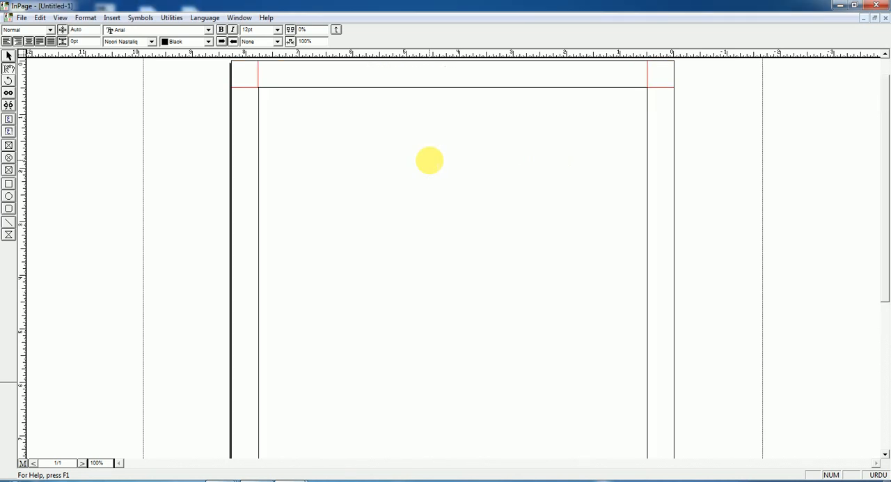
key("ctrl+2")
left_click_drag(724, 183, 651, 252)
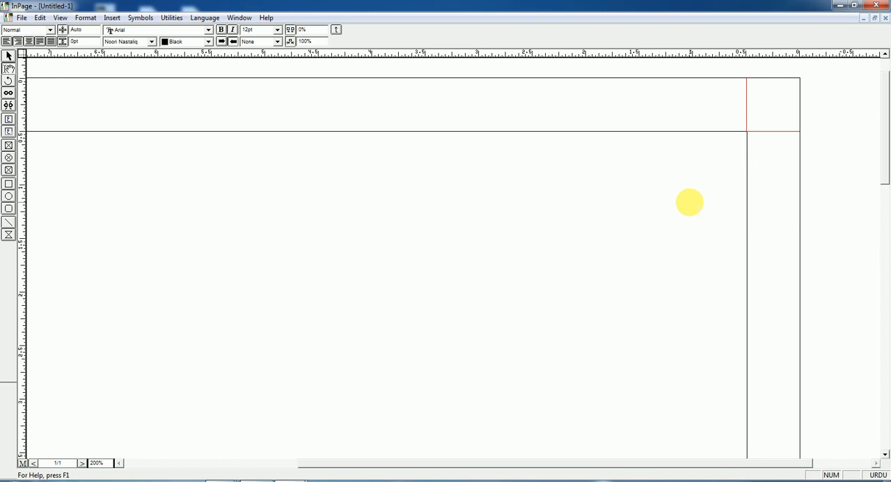
Enter a list of eleven Urdu first names in the text box, each on its own line
type("ز")
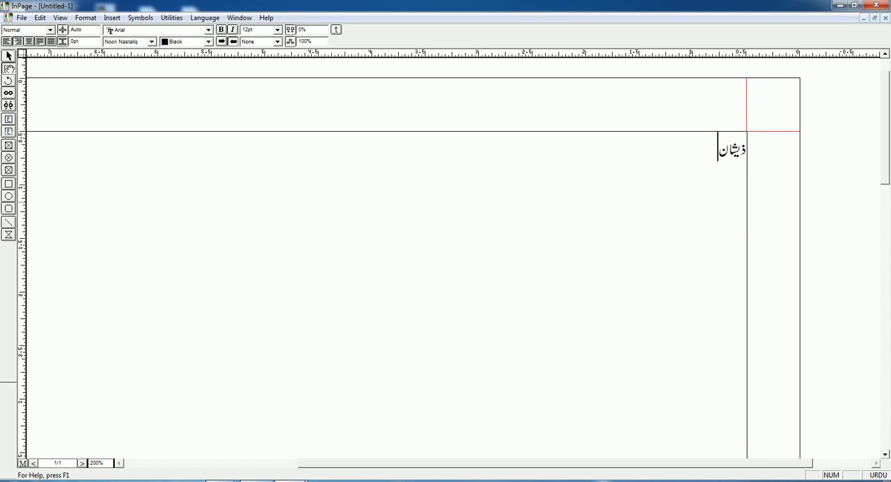
type("یل")
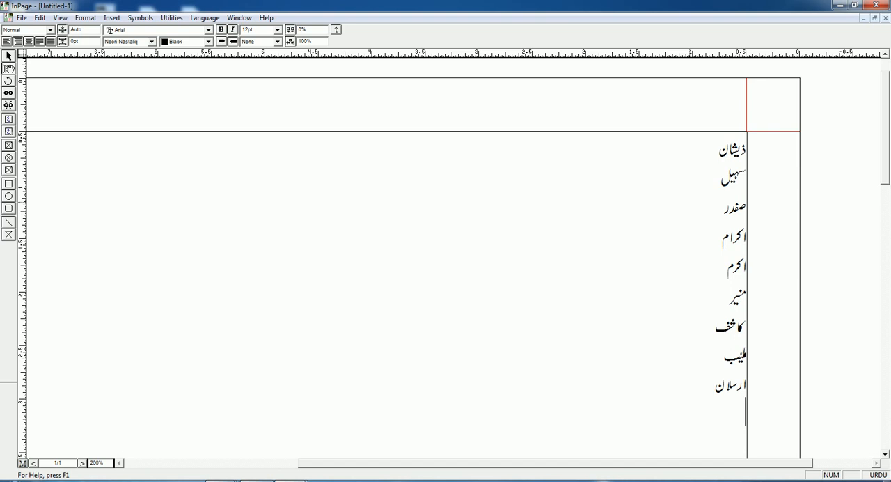
key("Return")
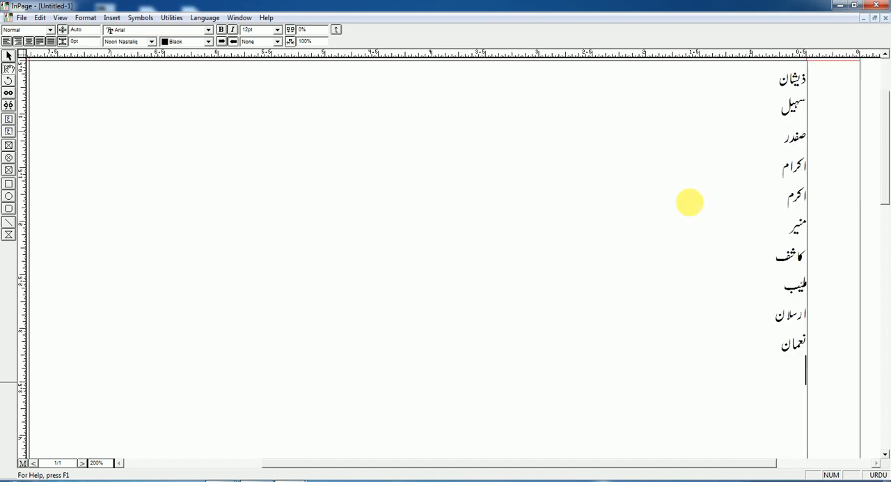
type("مزہ")
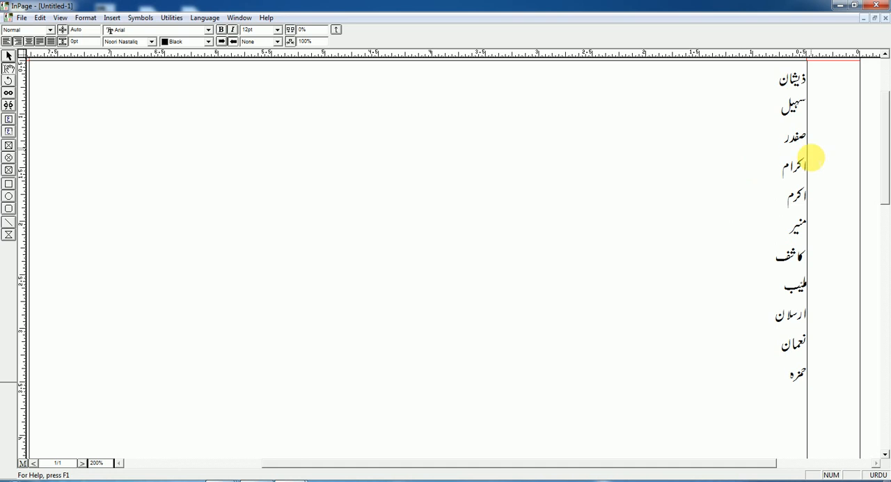
left_click_drag(794, 319, 728, 330)
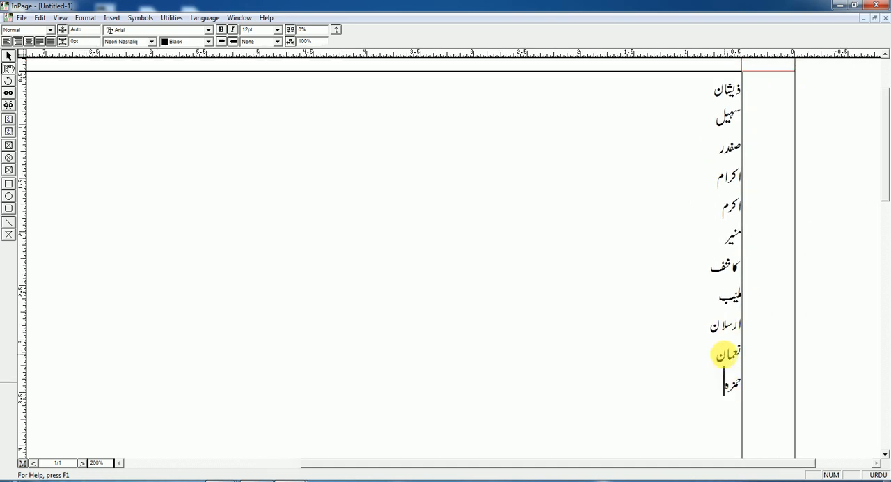
left_click_drag(713, 388, 770, 88)
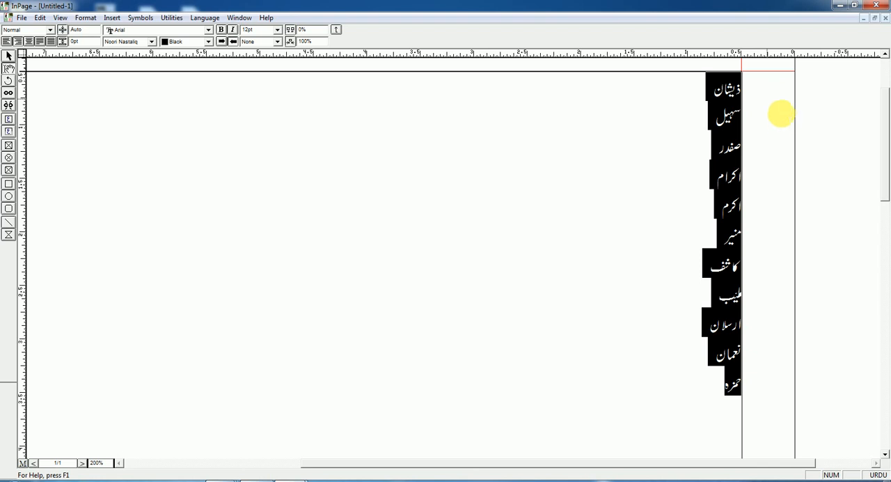
left_click(720, 104)
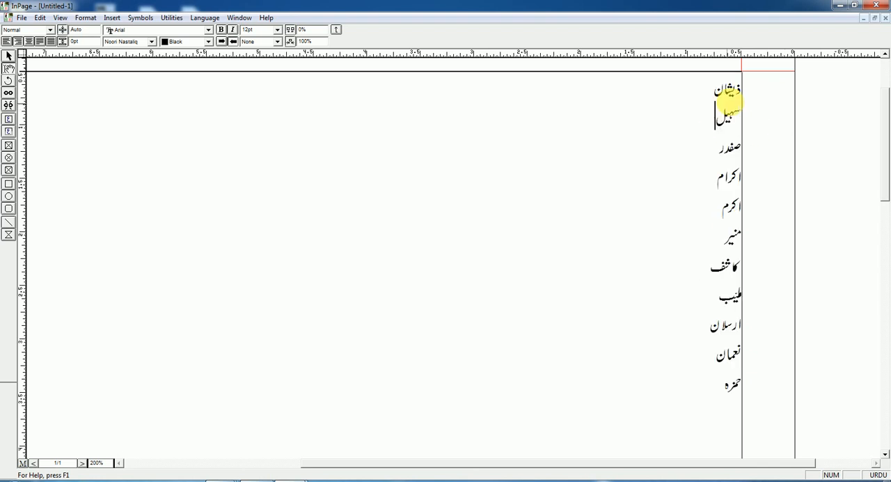
left_click_drag(728, 90, 721, 390)
left_click(721, 389)
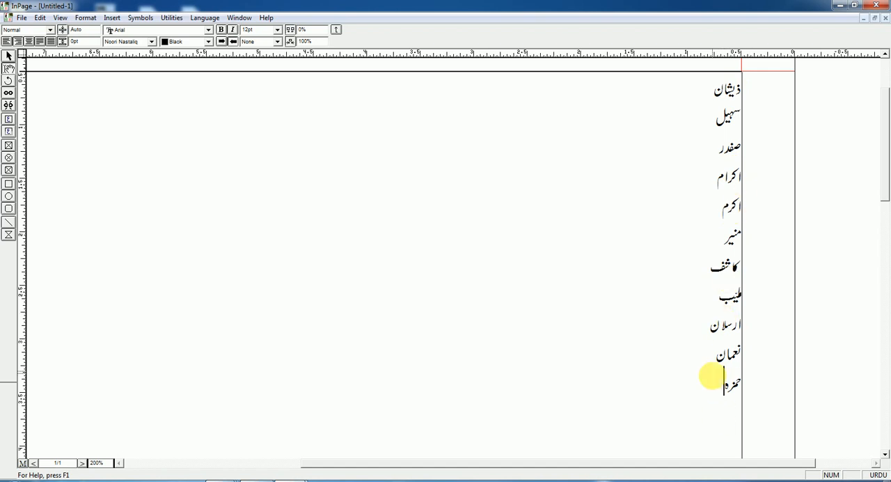
left_click_drag(717, 383, 715, 103)
left_click(696, 111)
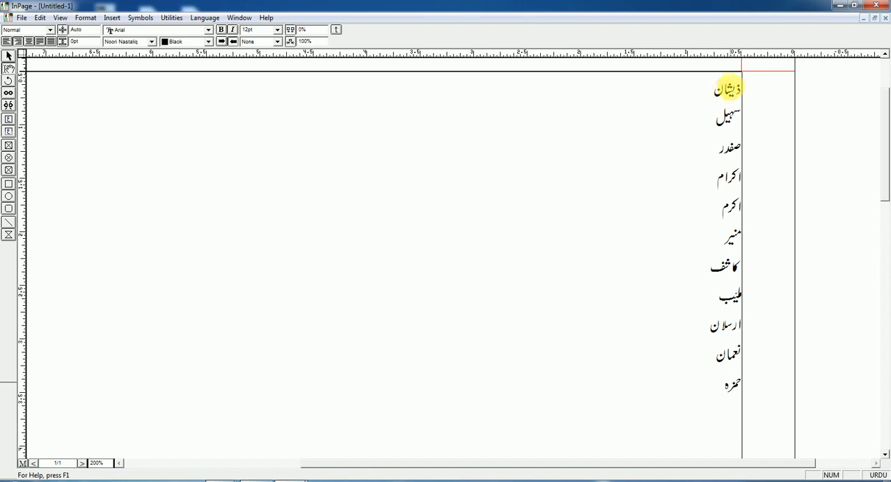
left_click_drag(738, 85, 710, 383)
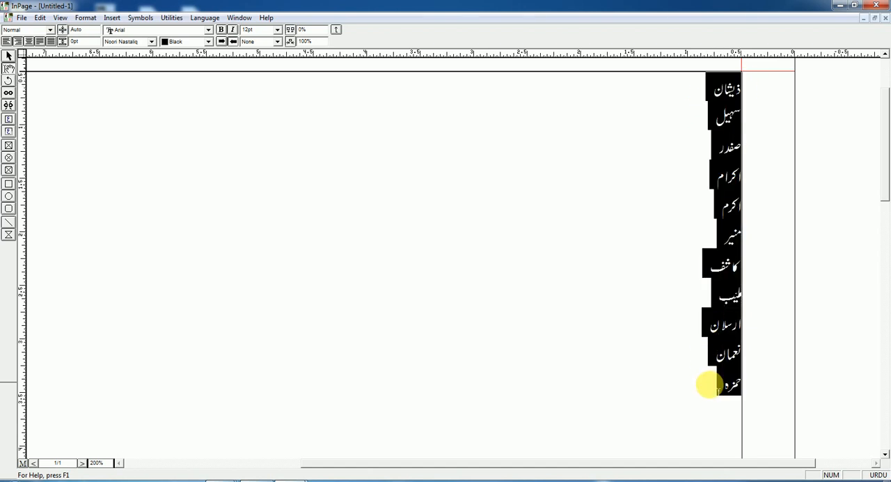
left_click(720, 391)
left_click_drag(721, 391, 752, 83)
left_click(710, 264)
Select the whole list of names and sort it alphabetically with the delimiter set to None
left_click_drag(706, 406, 741, 72)
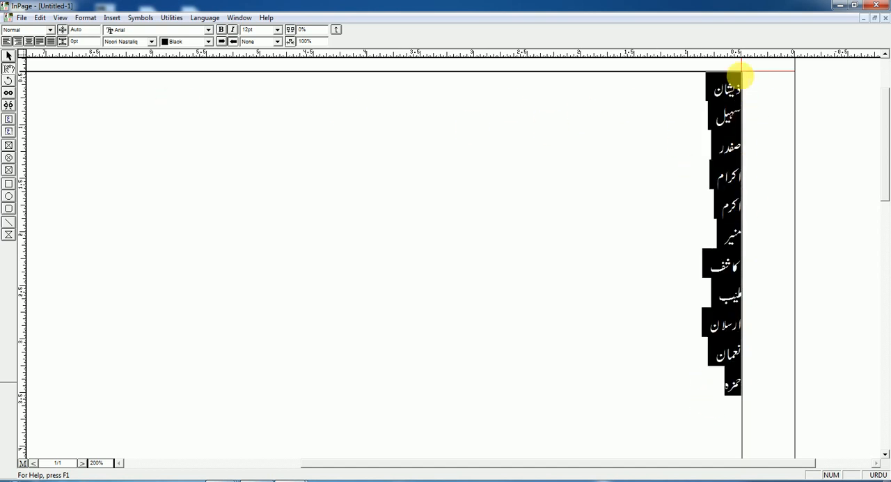
left_click(86, 17)
left_click(101, 107)
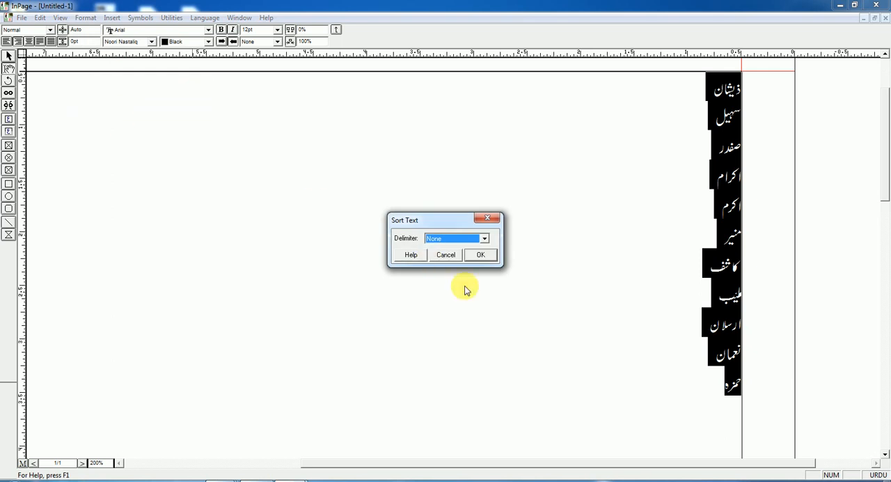
left_click_drag(415, 223, 362, 170)
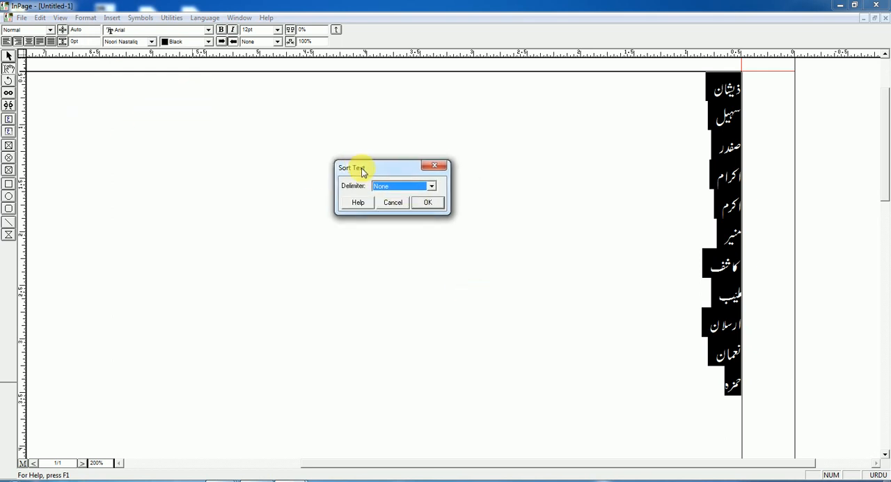
left_click(432, 186)
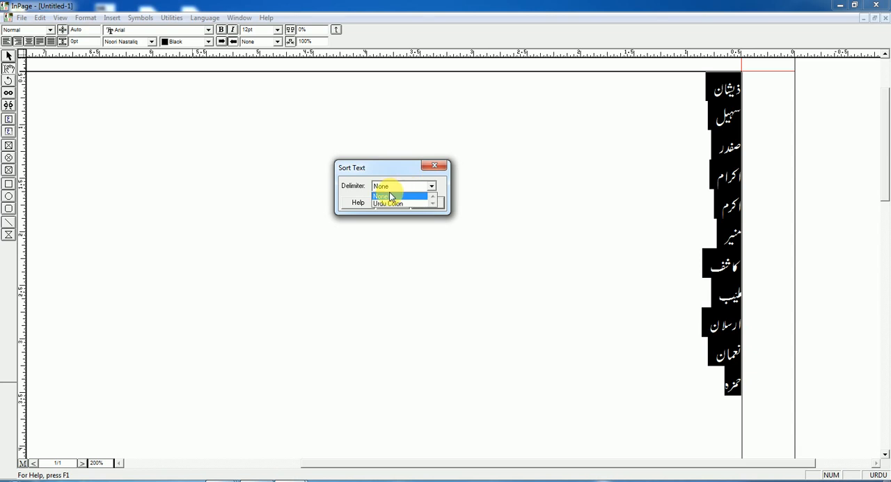
left_click(432, 187)
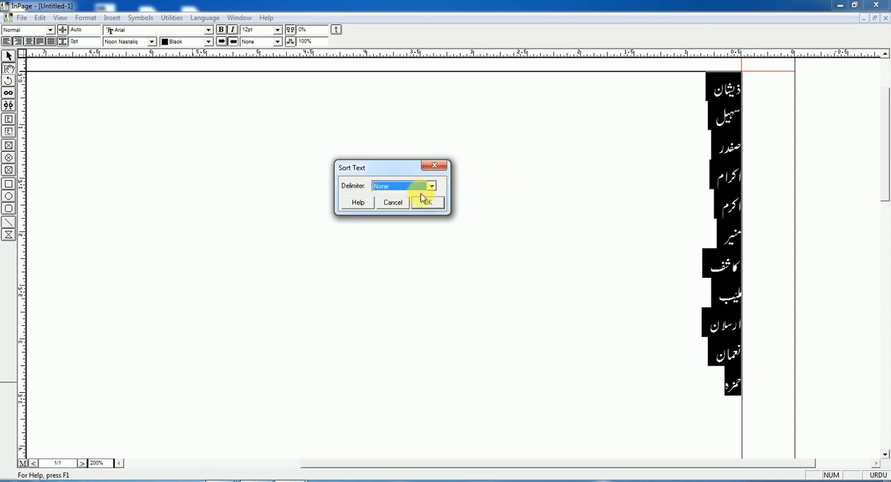
left_click(426, 202)
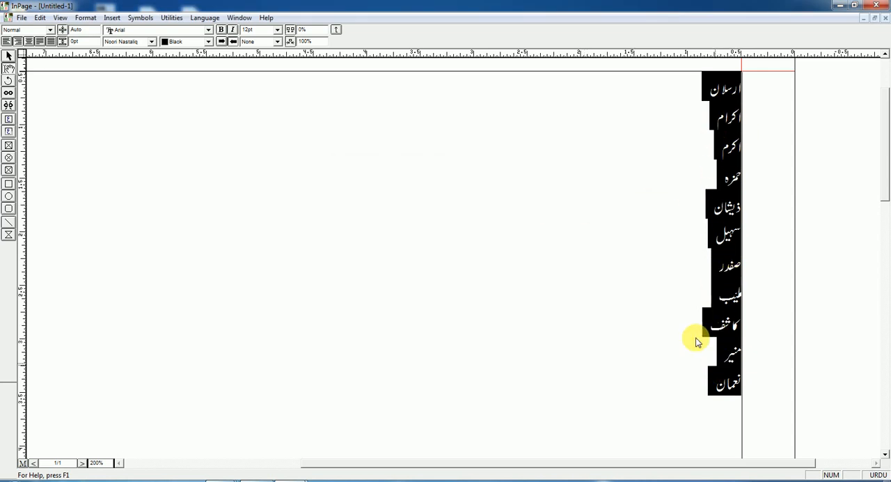
Sort the selected names using Urdu Colon as the delimiter
left_click(60, 17)
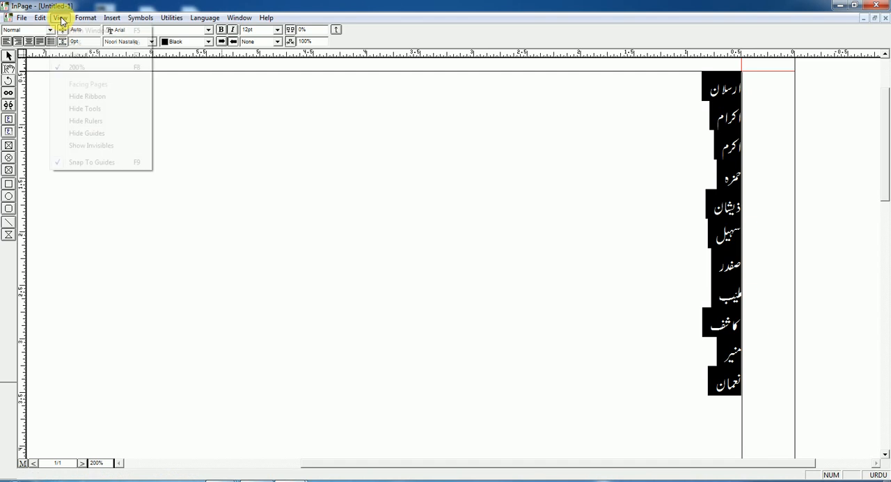
mouse_move(84, 18)
left_click(111, 111)
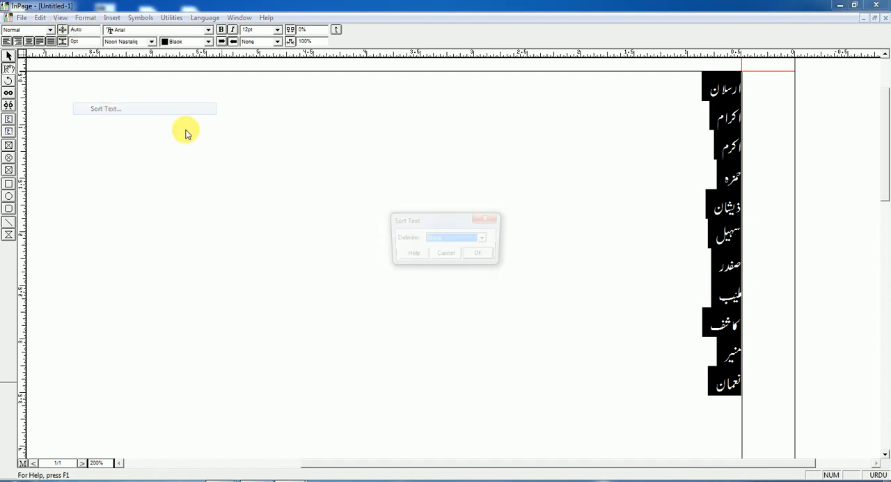
left_click(484, 239)
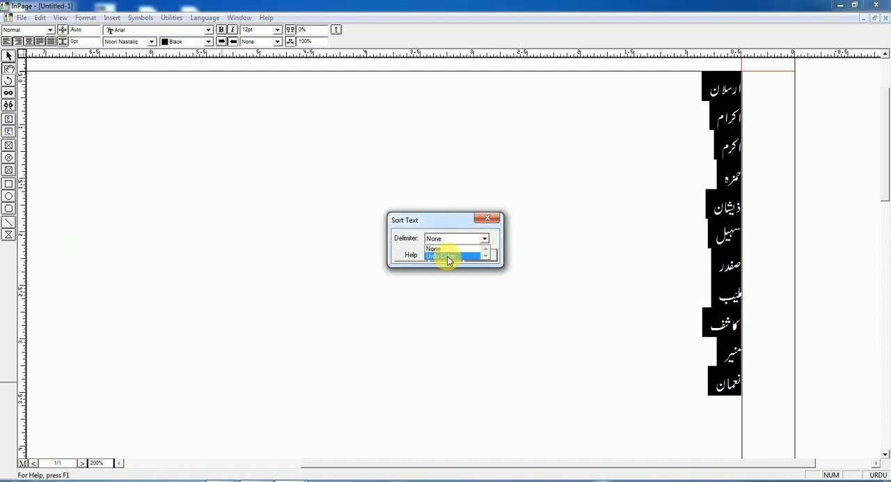
left_click(449, 257)
left_click(480, 255)
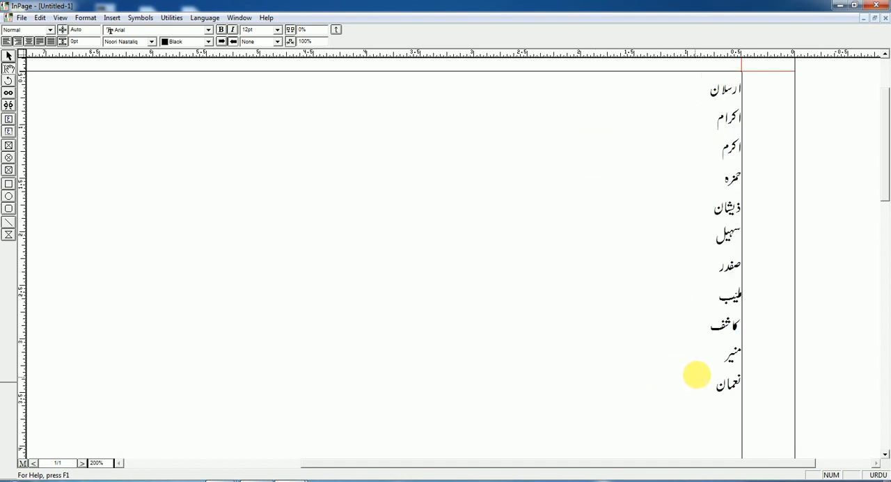
Reselect all the names in the list and repeat the text sort with the Urdu Colon delimiter
left_click_drag(708, 395, 755, 68)
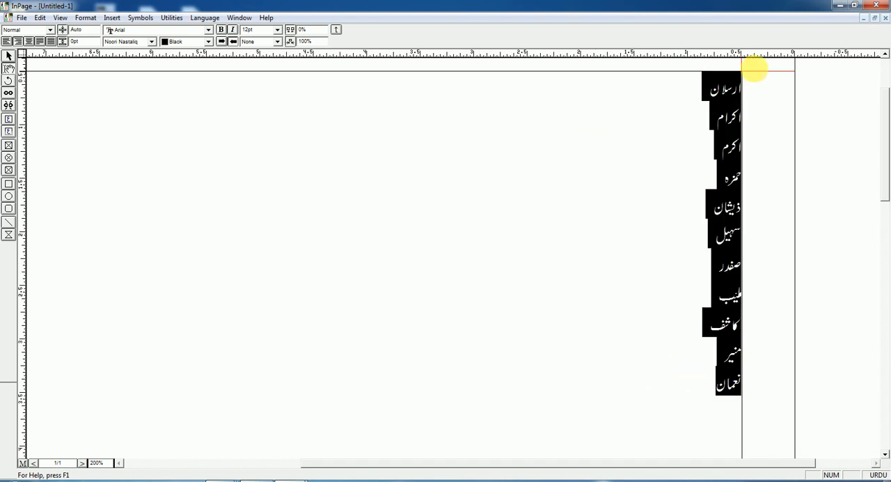
left_click(86, 18)
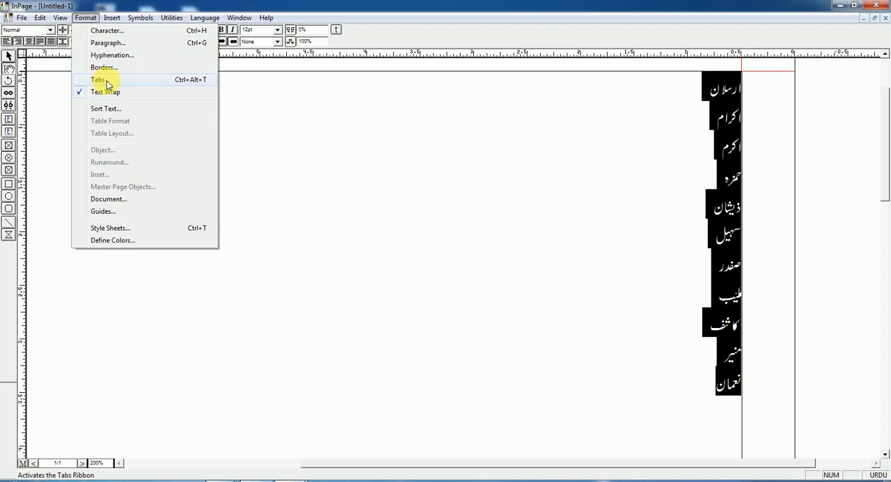
left_click(106, 108)
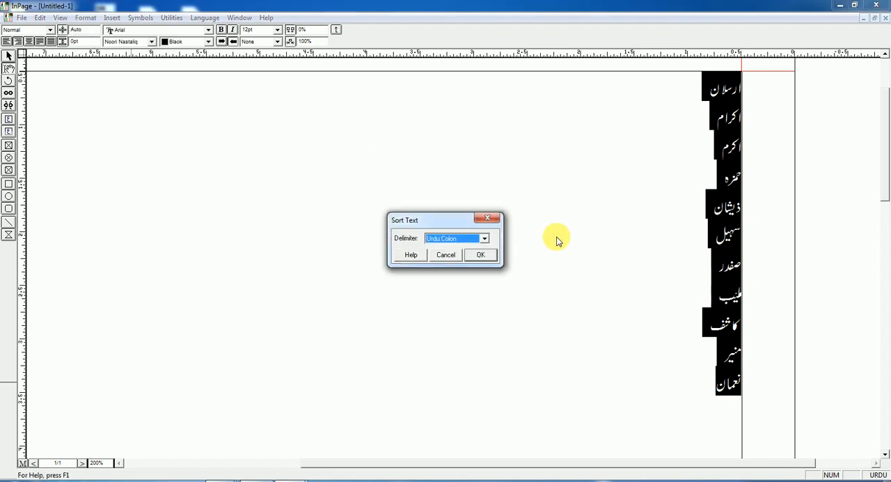
left_click(484, 238)
left_click(446, 255)
left_click(479, 255)
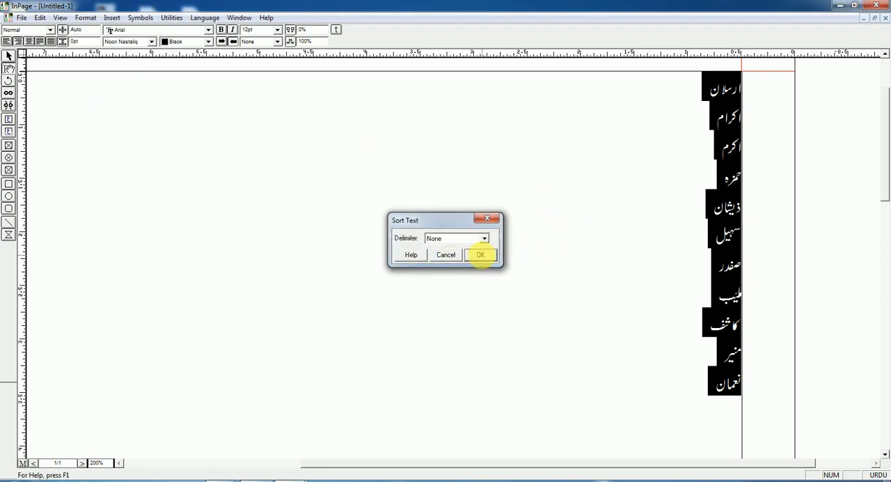
left_click(678, 347)
left_click_drag(712, 392, 753, 86)
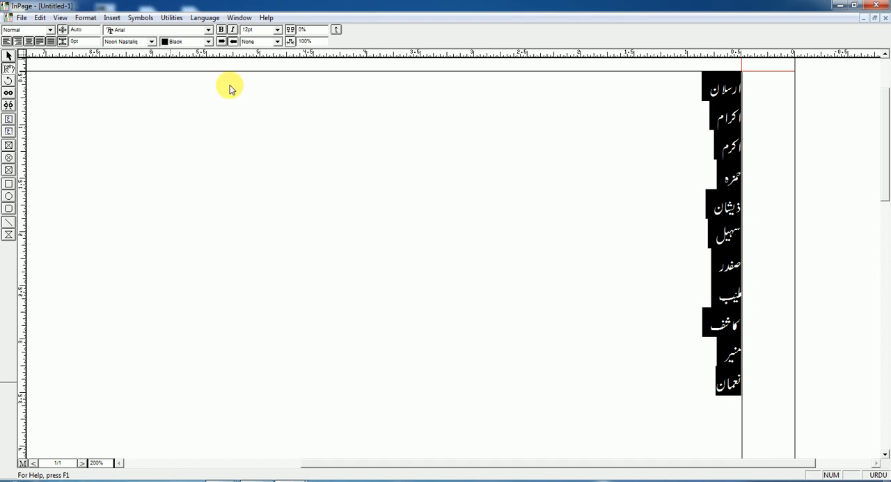
left_click(717, 179)
left_click_drag(707, 389, 738, 83)
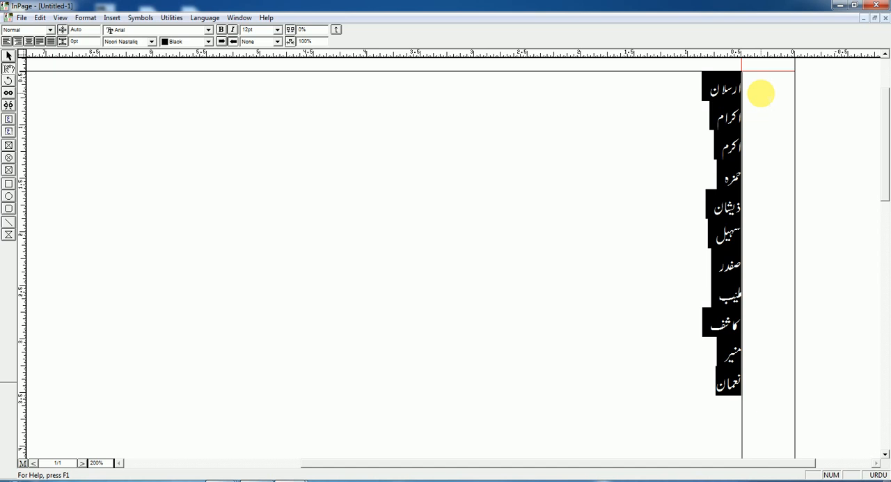
left_click(717, 382)
left_click_drag(711, 394, 770, 79)
left_click(736, 89)
left_click(681, 186)
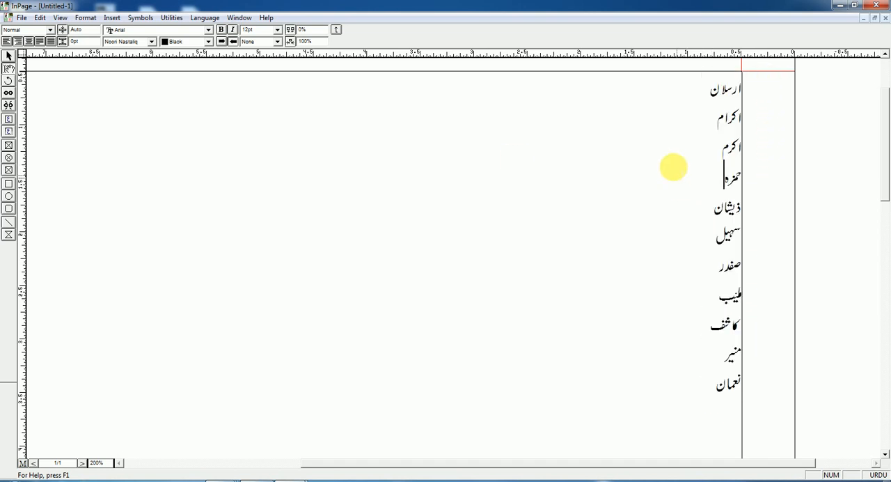
left_click(84, 20)
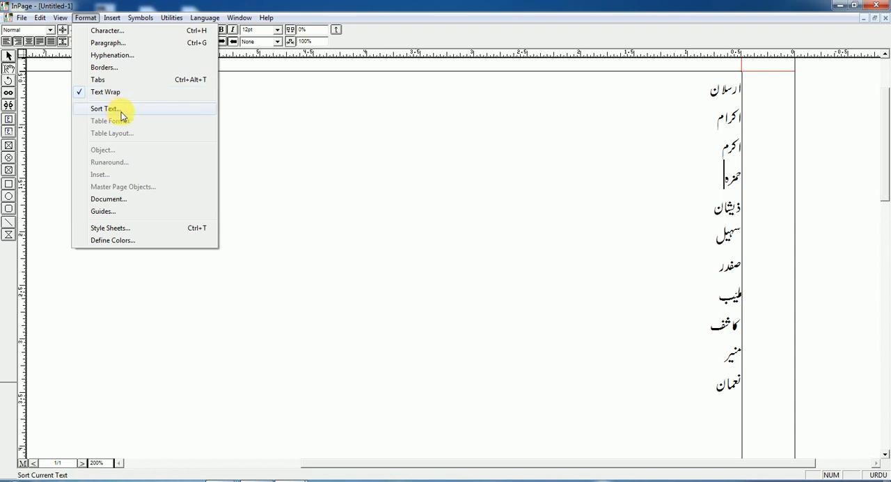
left_click(481, 129)
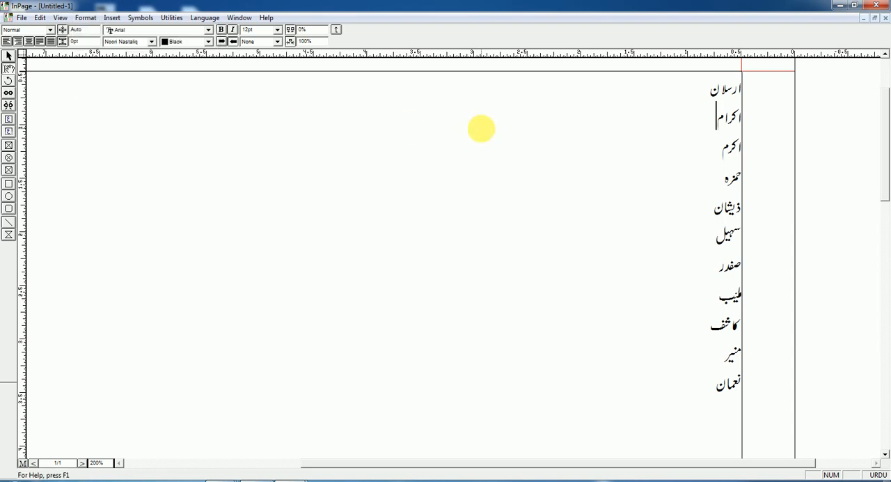